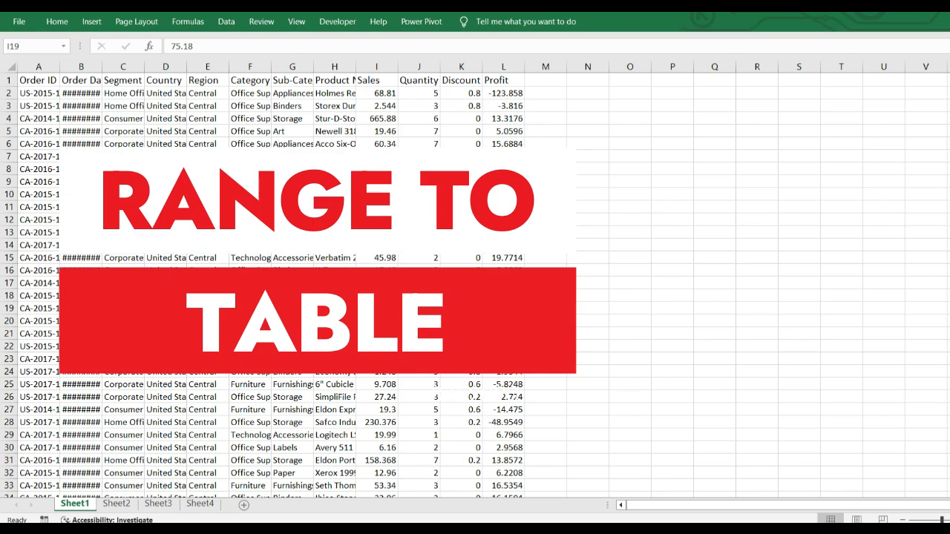
- Convert the Sheet1 data range $A$1:$L$90 into a table with headers
click(166, 156)
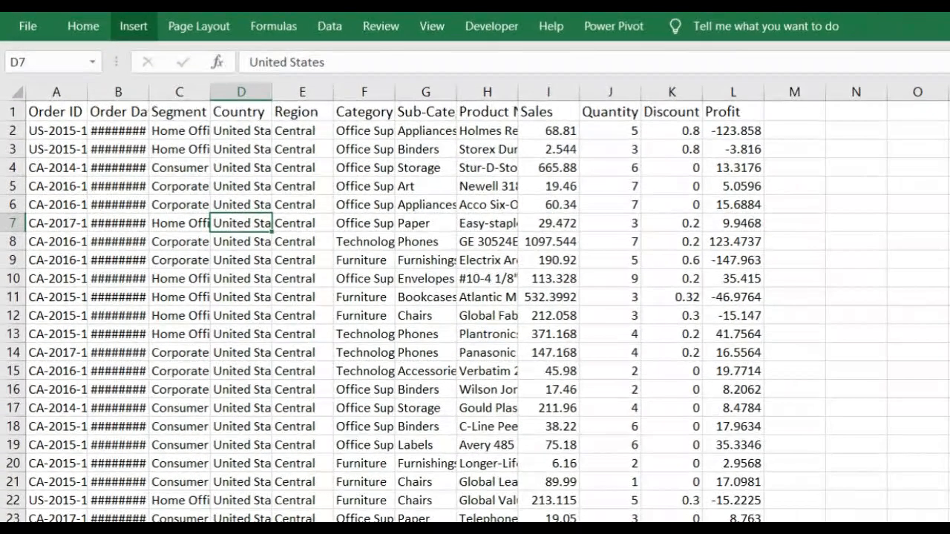
click(91, 22)
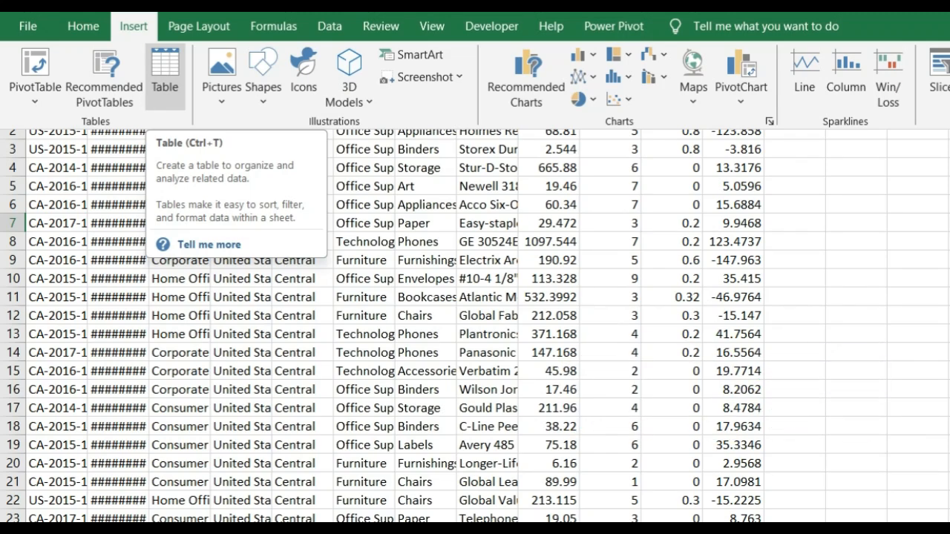
key(ctrl+t)
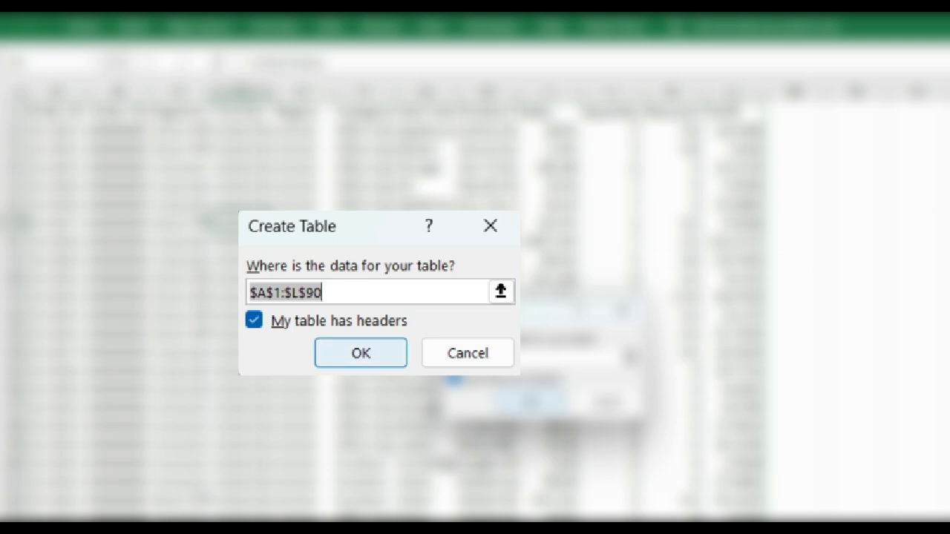
click(360, 353)
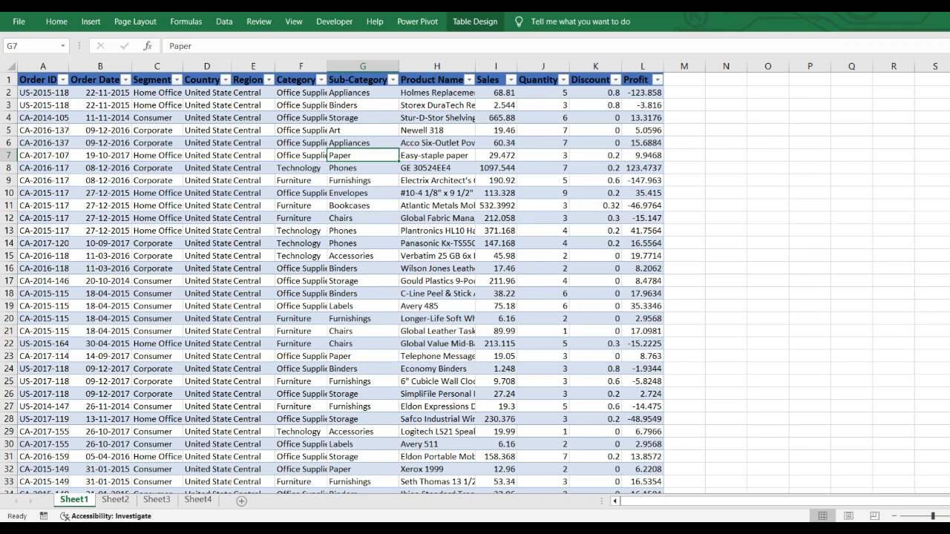
- Rename the Sheet1 table as Central
drag(249, 92, 249, 444)
click(363, 243)
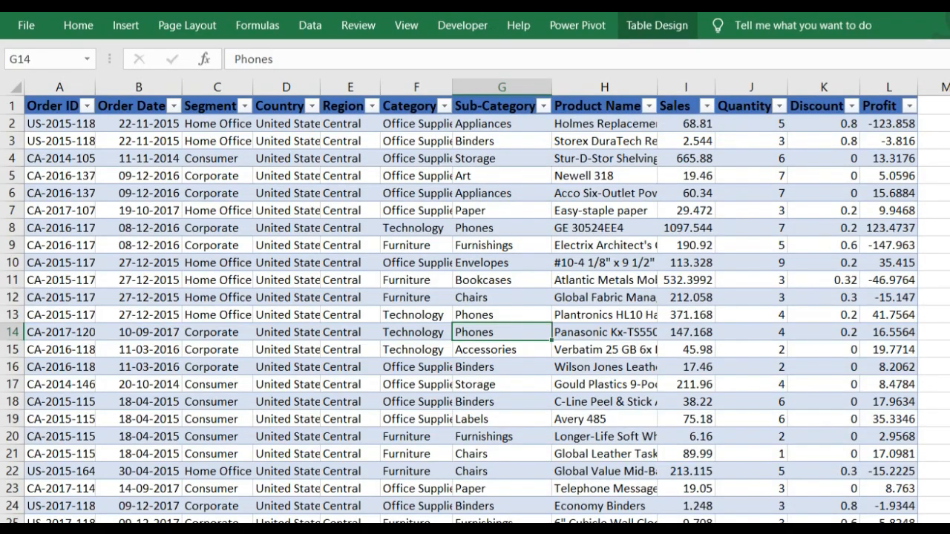
click(657, 25)
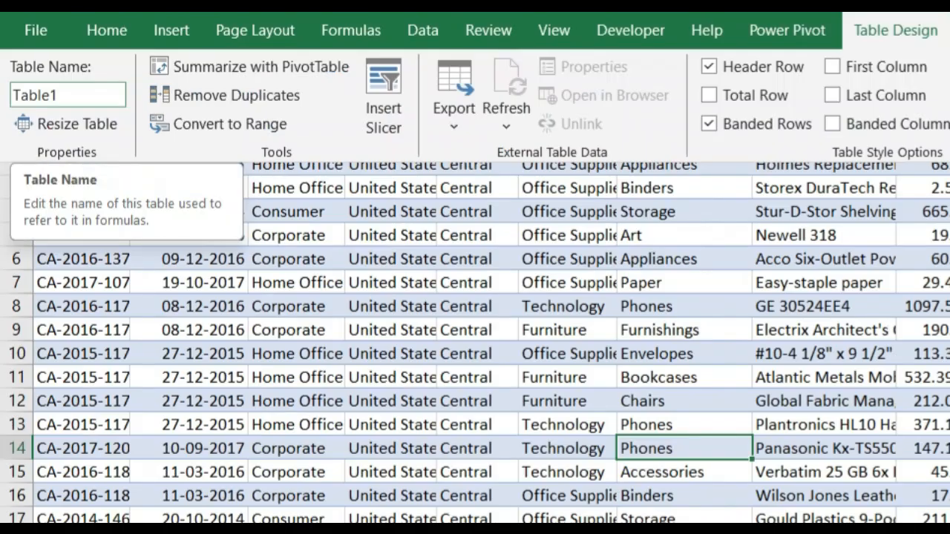
drag(9, 73, 44, 73)
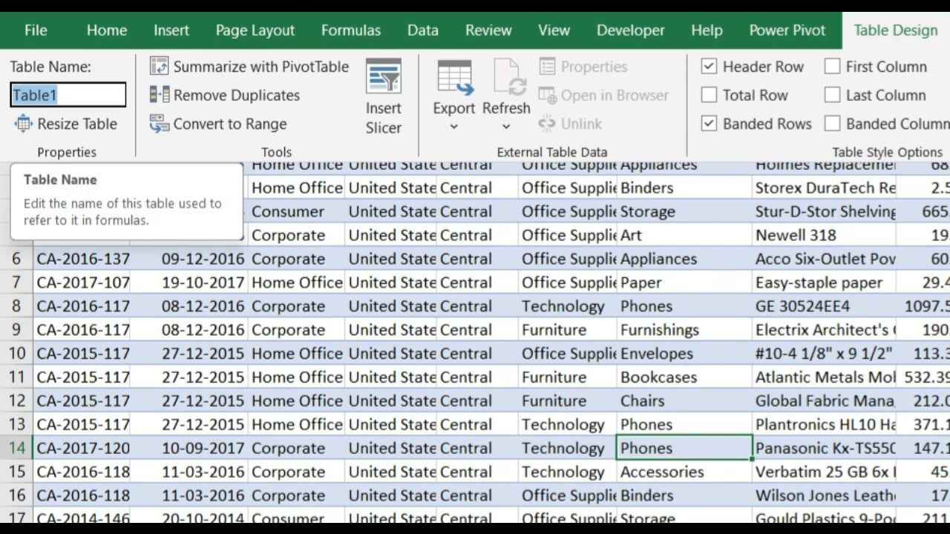
text(Central)
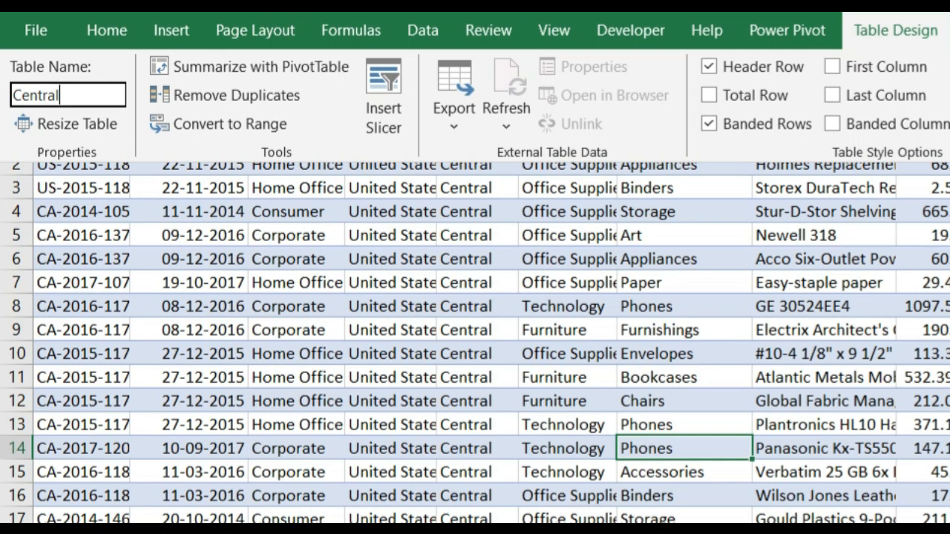
key(Return)
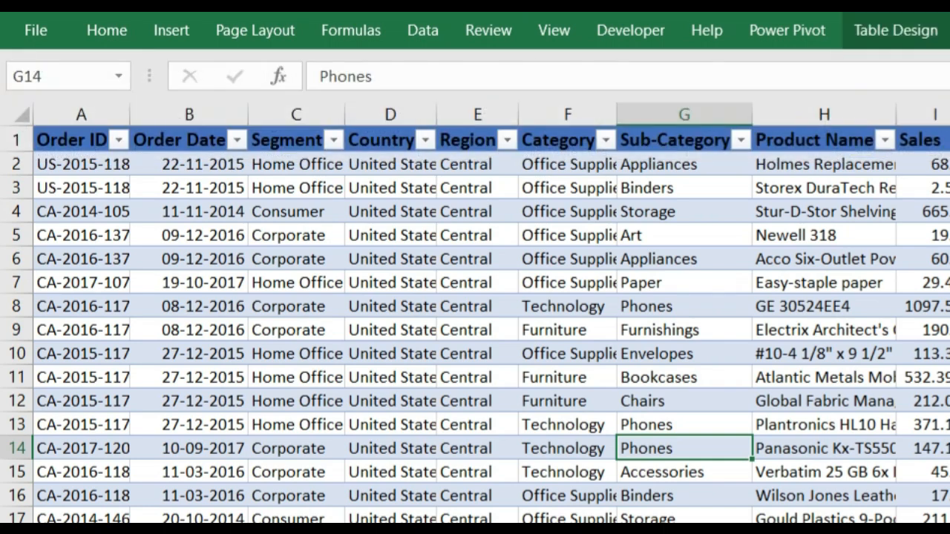
click(895, 30)
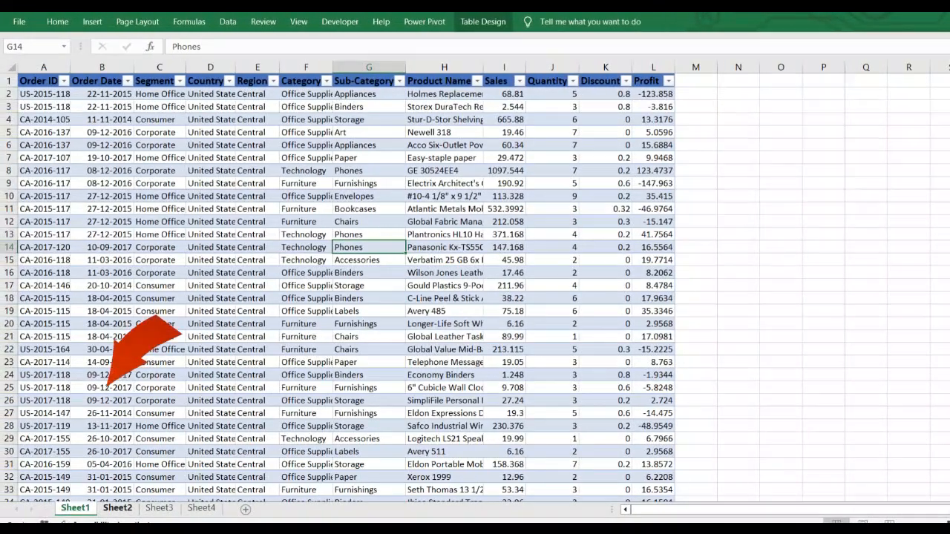
- Convert the Sheet2 data range $A$1:$L$94 into a table with headers
click(118, 508)
click(208, 273)
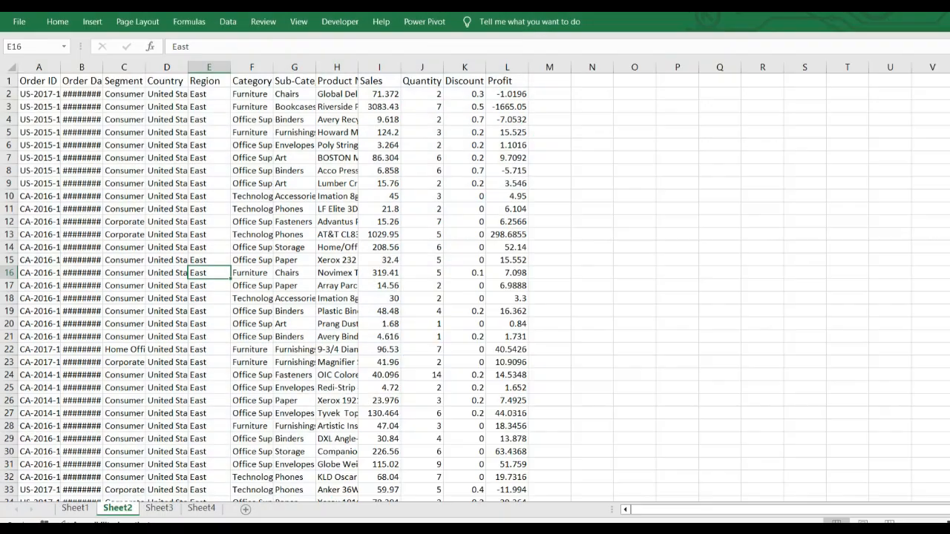
key(ctrl+t)
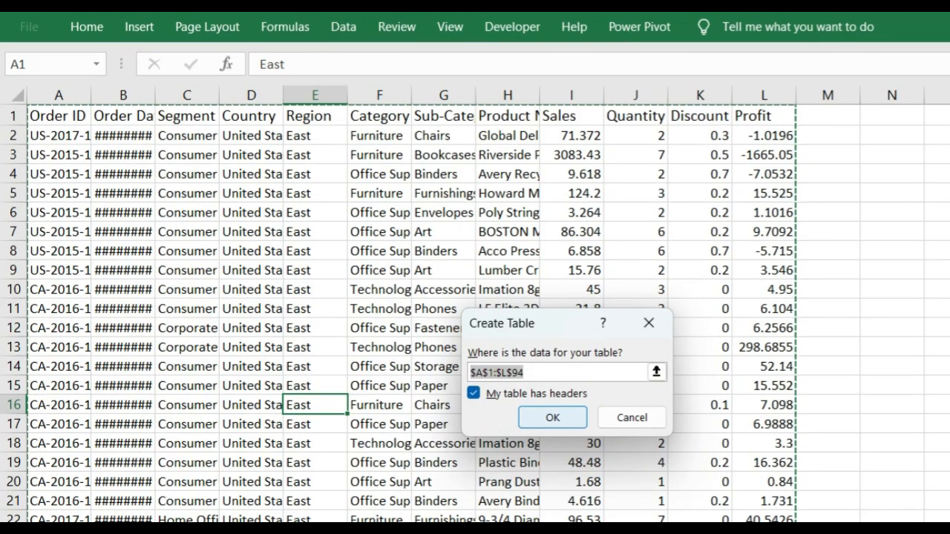
key(Return)
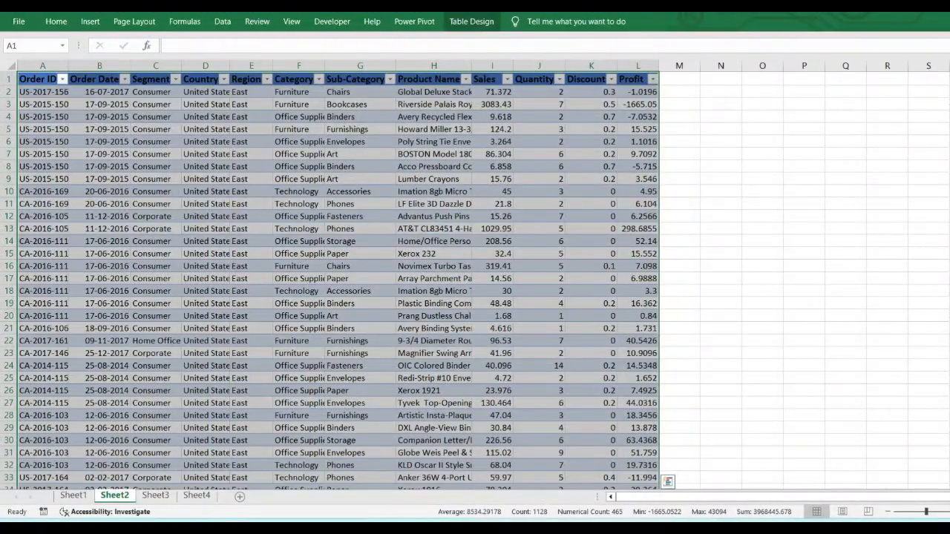
- Rename the Sheet2 table as East
click(300, 216)
click(472, 22)
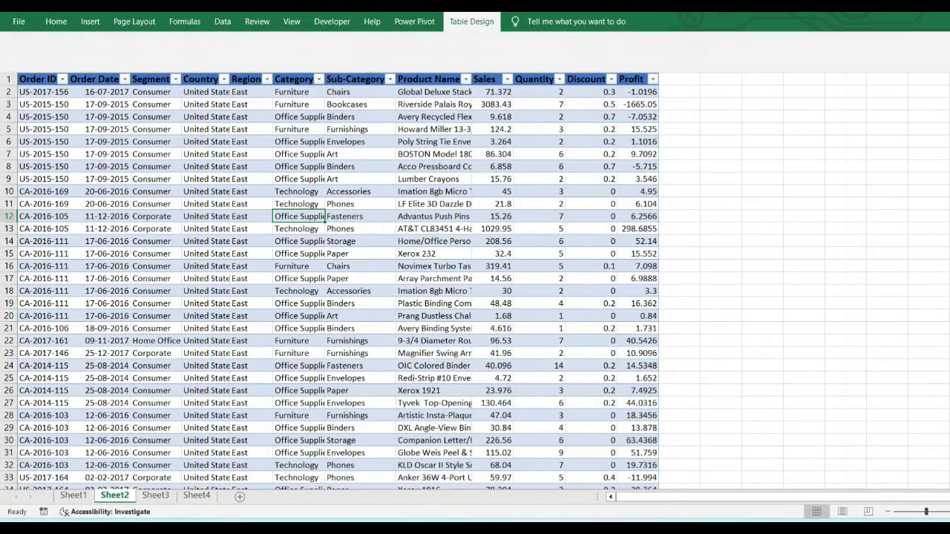
click(35, 55)
double_click(18, 56)
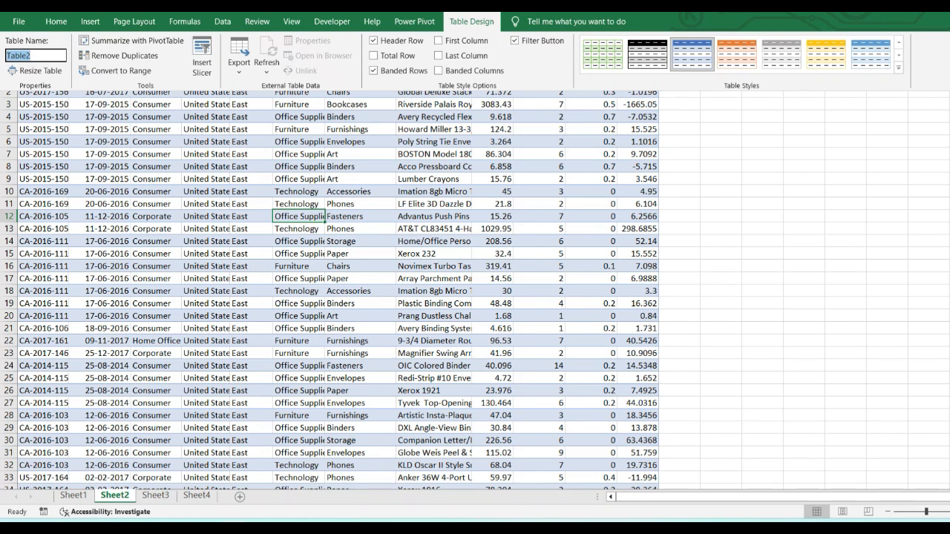
text(East)
key(Return)
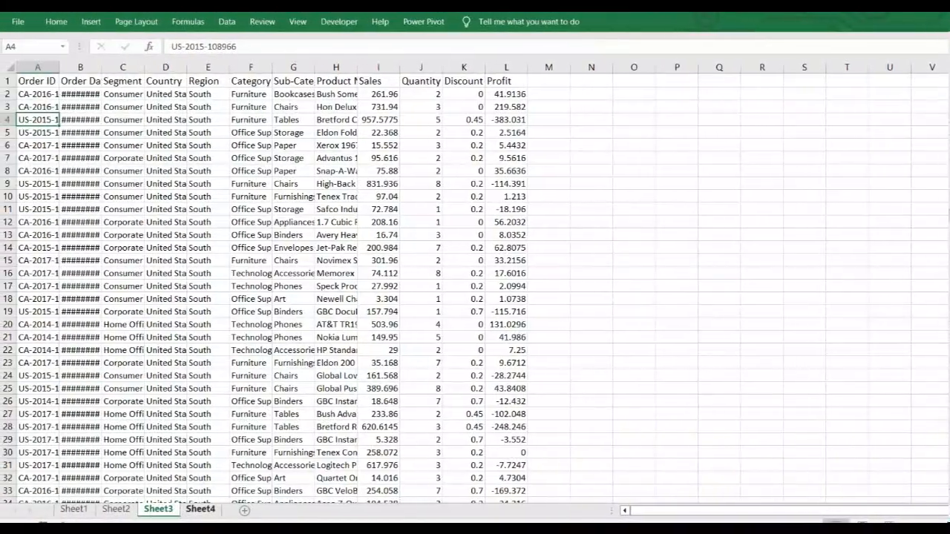
- Go through Sheet3 and Sheet4 and convert the West region data on Sheet4 into a table
key(ctrl+Page_Down)
key(ctrl+Page_Up)
key(ctrl+Page_Down)
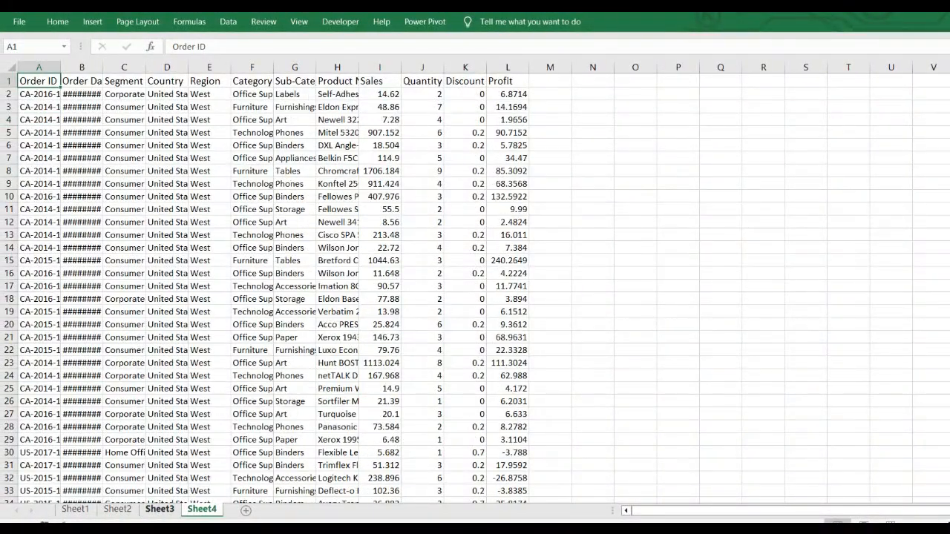
key(ctrl+Page_Up)
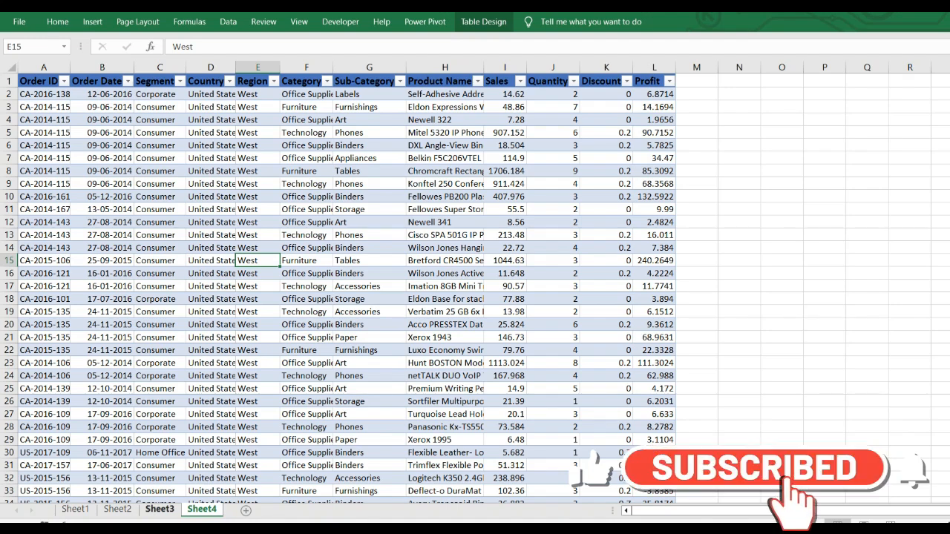
- Return to the Central table on Sheet1 and launch the Power Query Editor
key(ctrl+Page_Up)
key(ctrl+Page_Up)
key(ctrl+Page_Up)
click(211, 351)
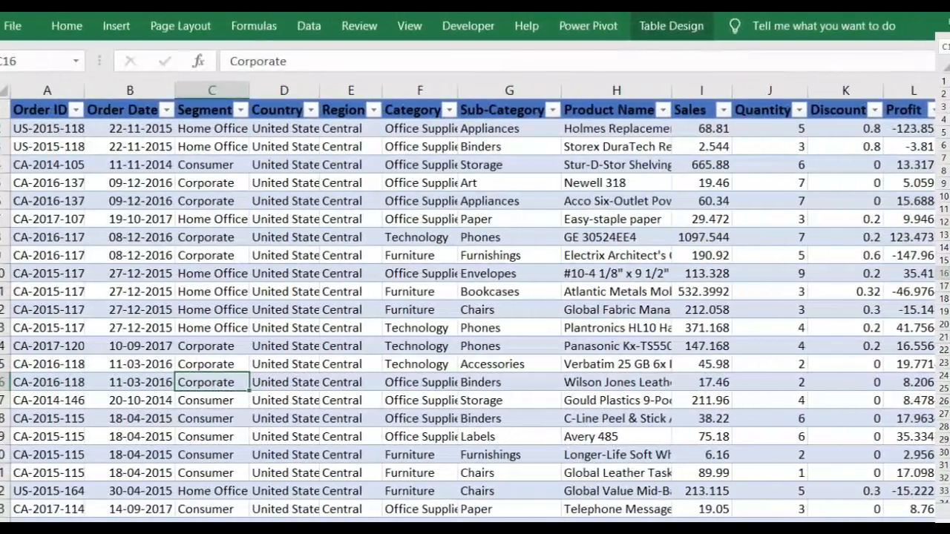
click(160, 197)
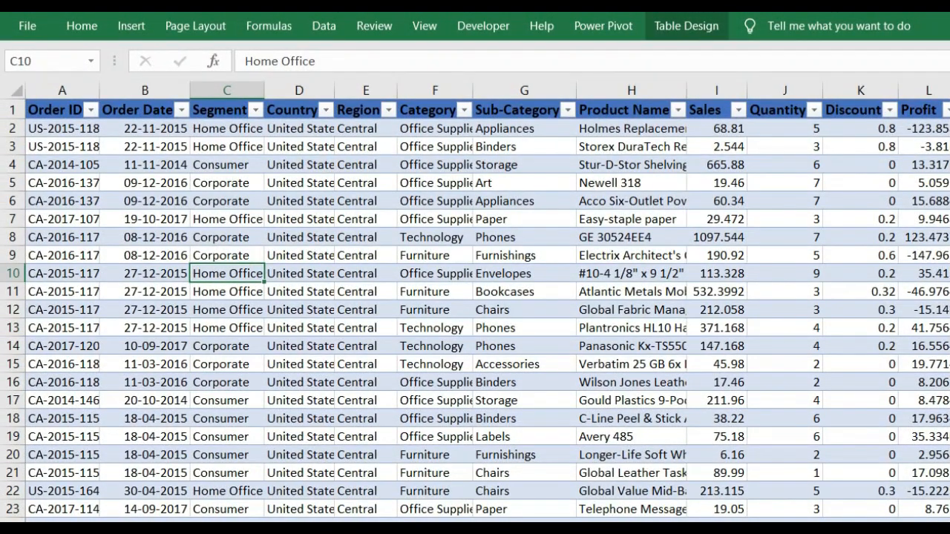
click(324, 26)
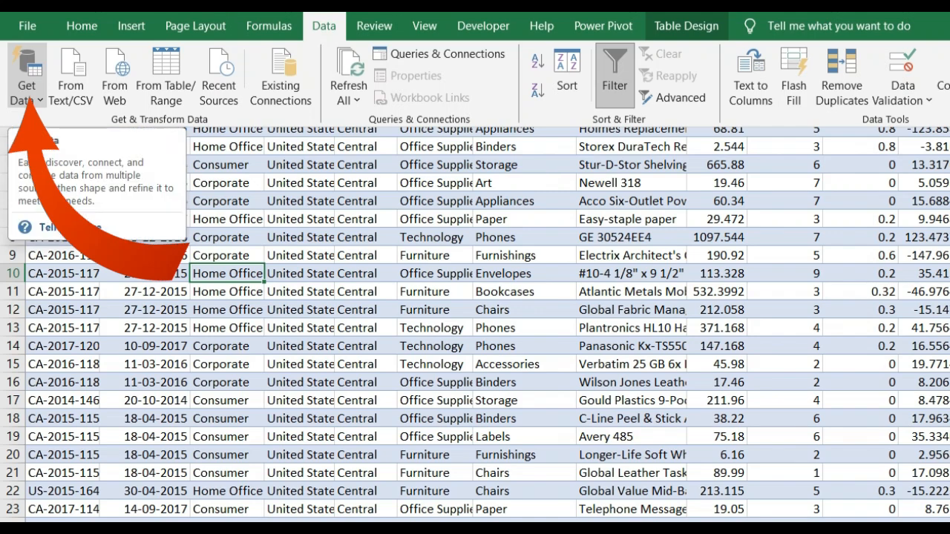
click(27, 82)
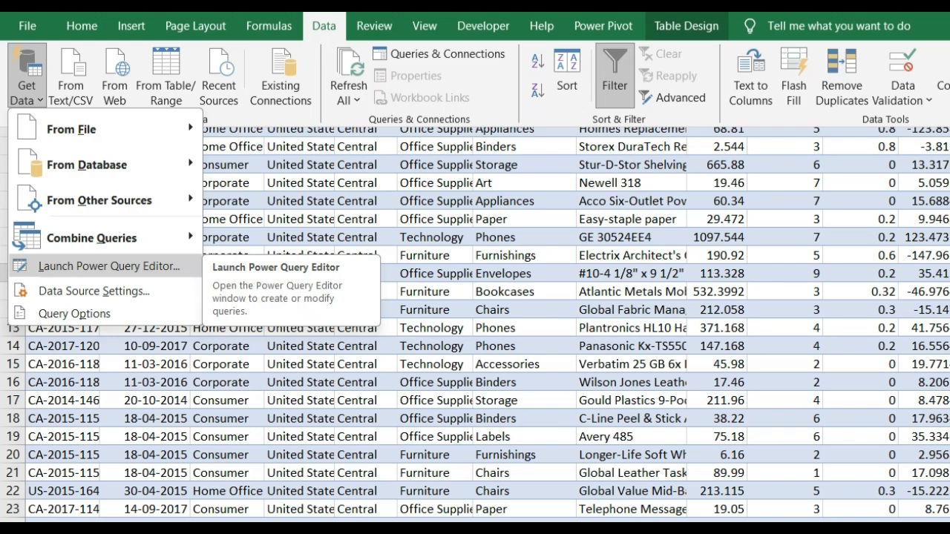
click(109, 266)
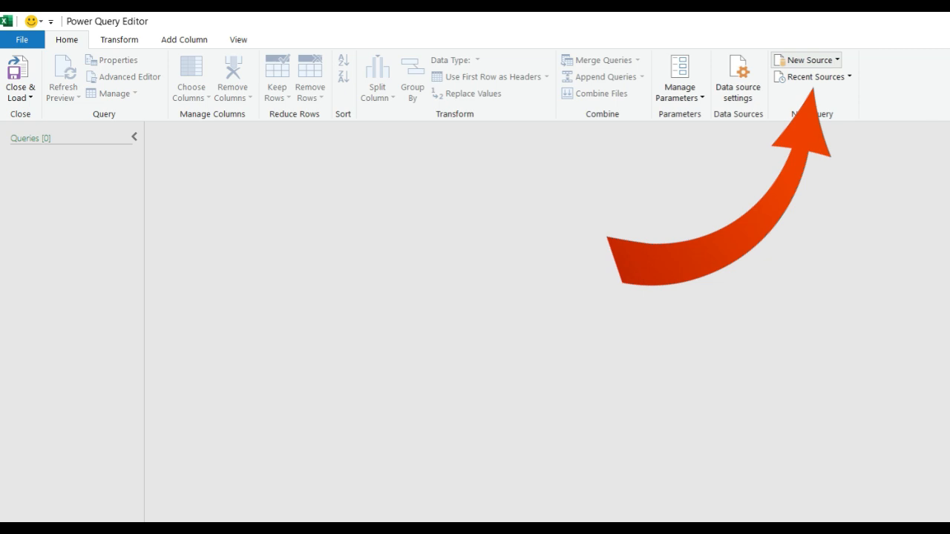
- Import the Excel workbook "Pivot Table from multiple Sheet.xlsx" from the PivotTable folder as a new query source
click(808, 60)
mouse_move(802, 78)
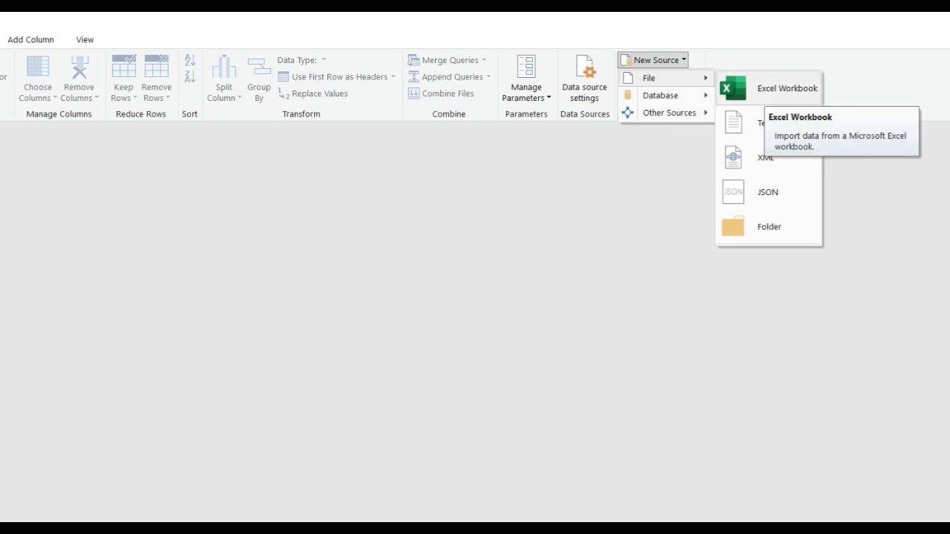
click(787, 88)
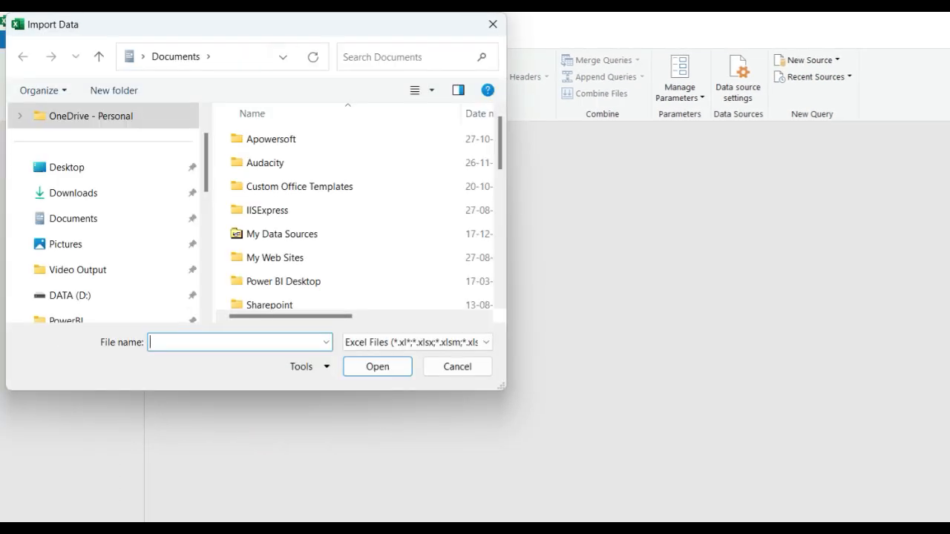
scroll(74, 193, down, 3)
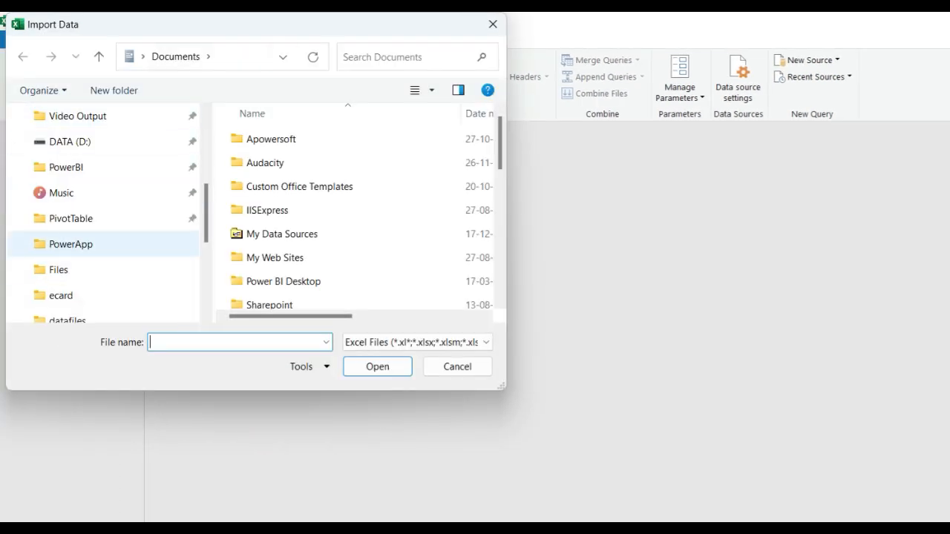
click(74, 219)
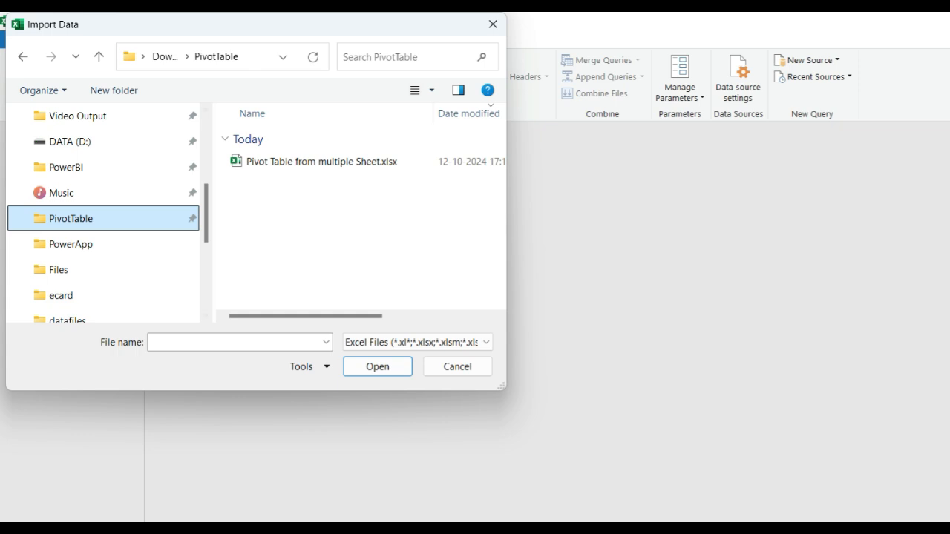
click(321, 162)
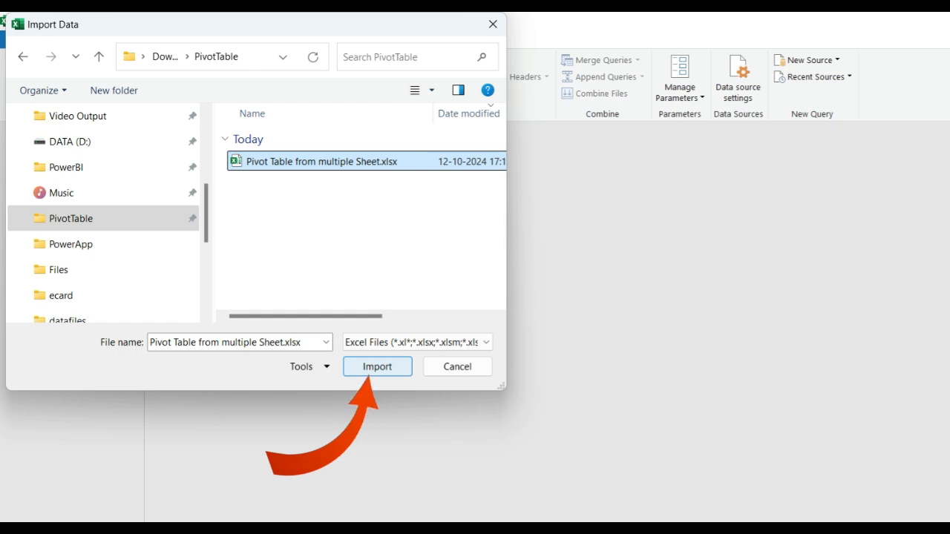
click(377, 367)
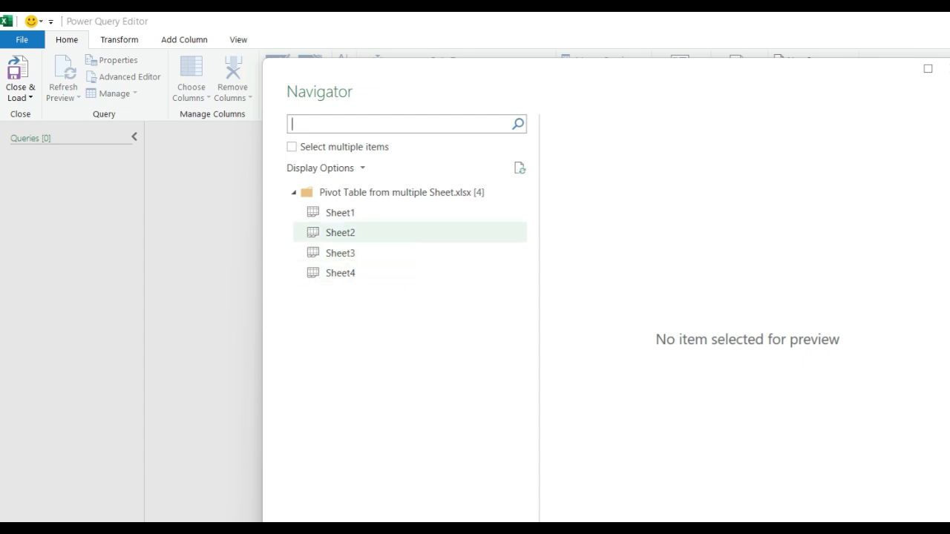
- Enable selecting multiple items and load Sheet1, Sheet2, Sheet3 and Sheet4 as queries
click(292, 147)
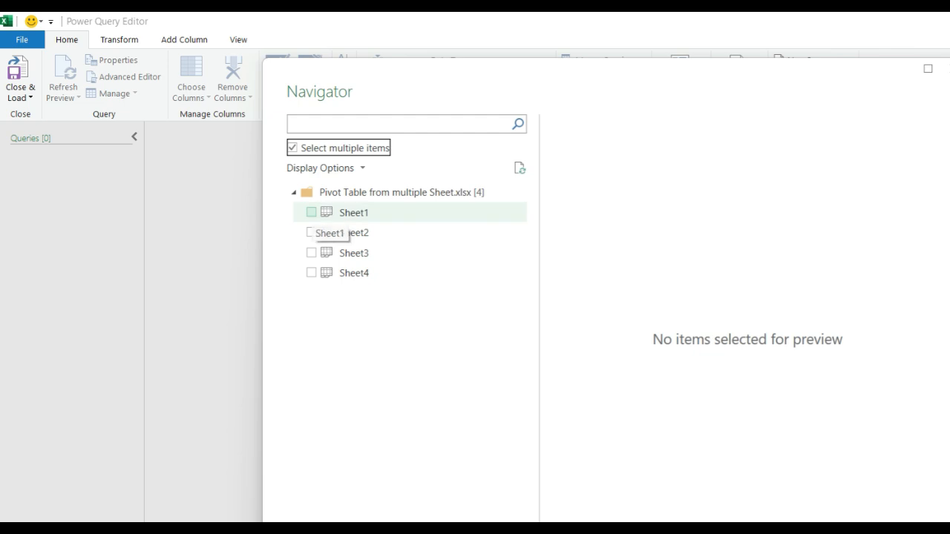
click(311, 212)
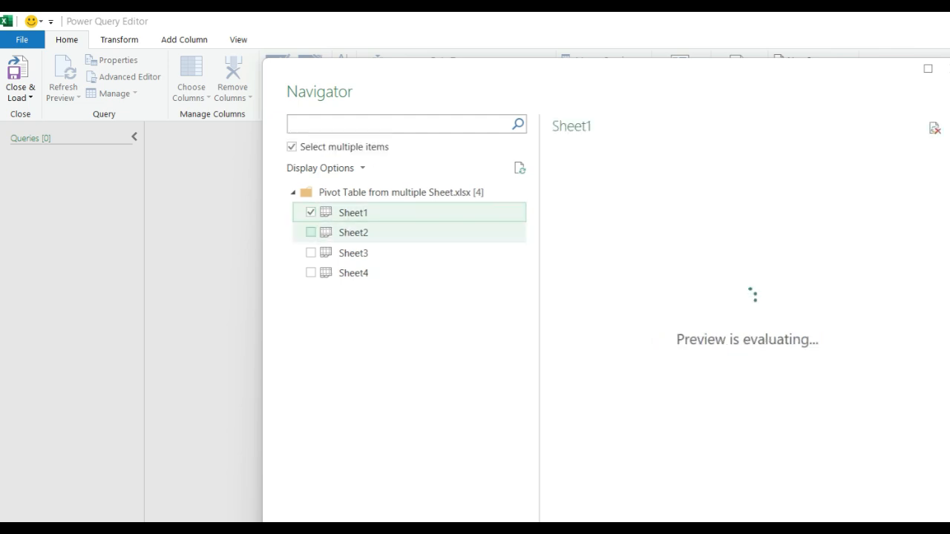
click(311, 233)
click(311, 254)
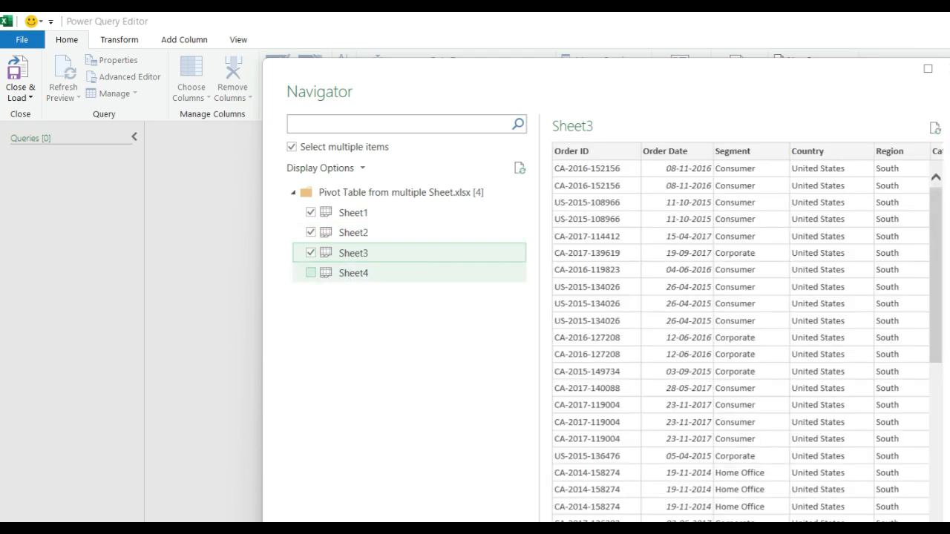
click(311, 273)
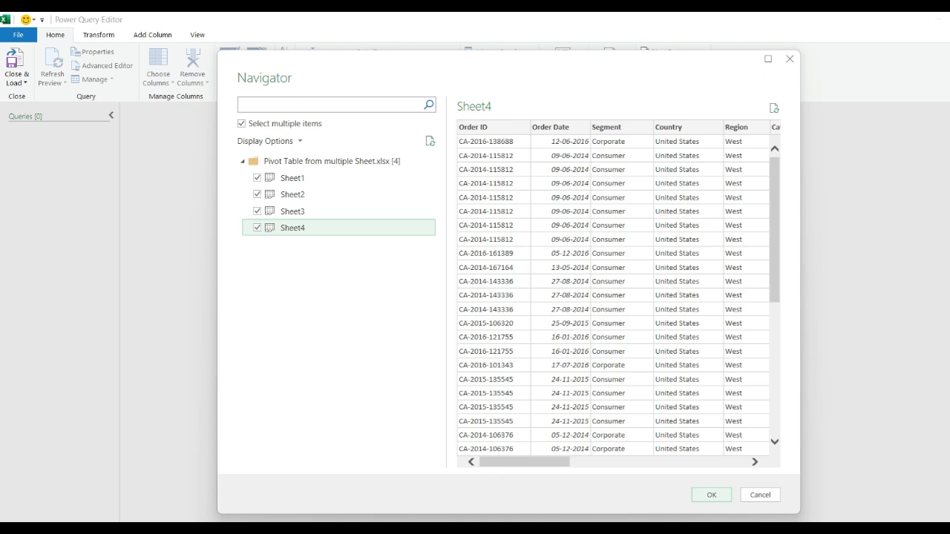
click(711, 495)
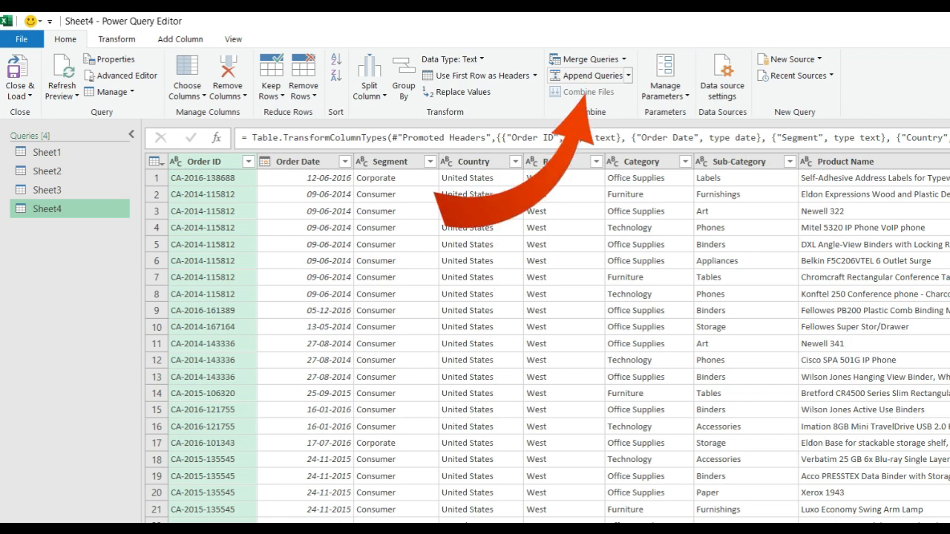
- Append queries as a new query using three or more tables, adding Sheet1, Sheet2 and Sheet3 alongside Sheet4
click(628, 76)
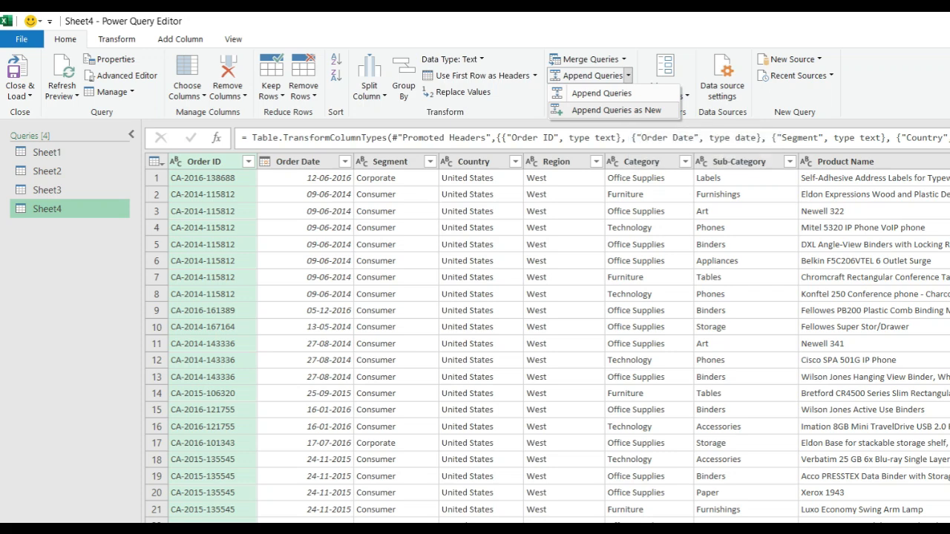
click(616, 110)
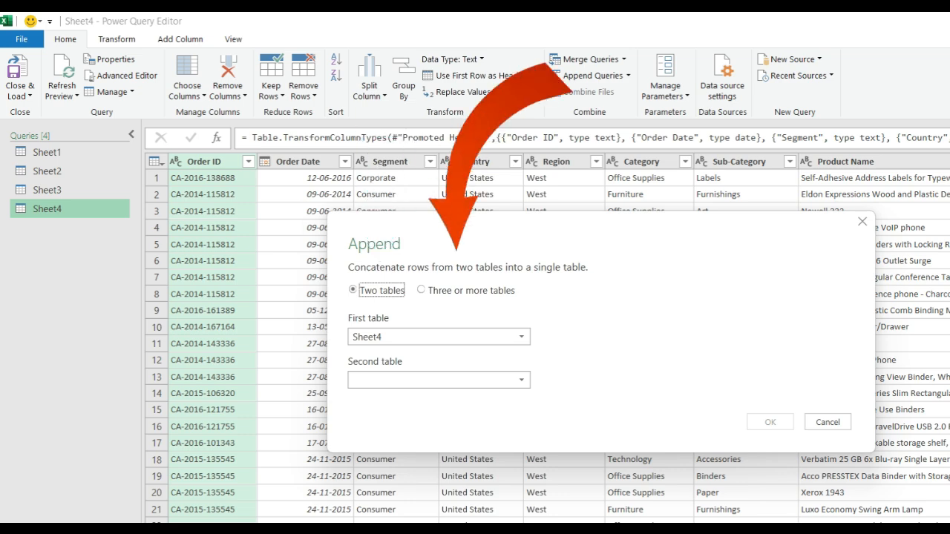
click(421, 290)
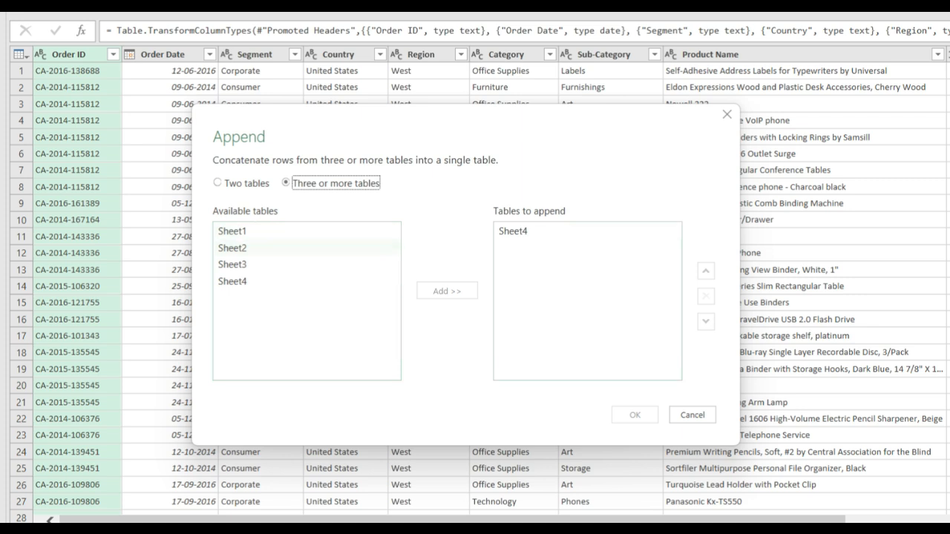
click(307, 248)
click(307, 232)
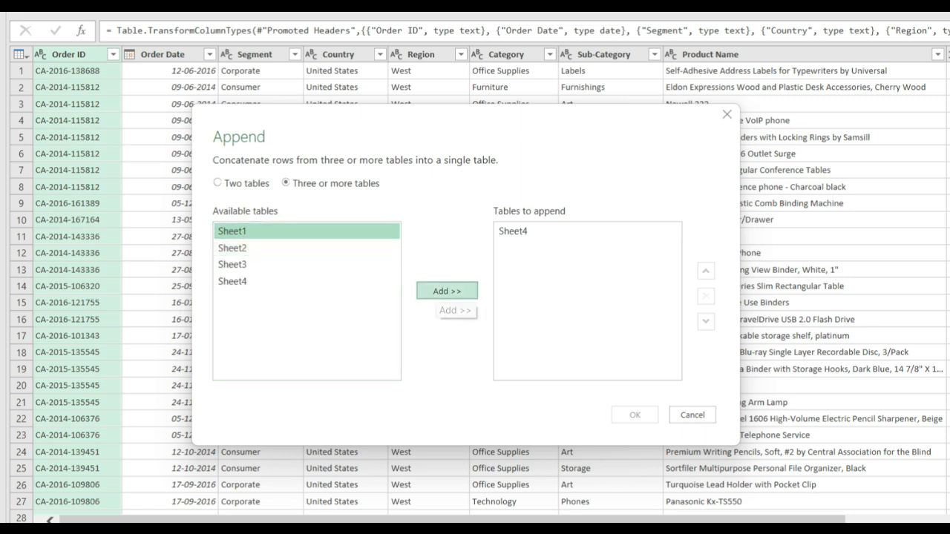
click(447, 291)
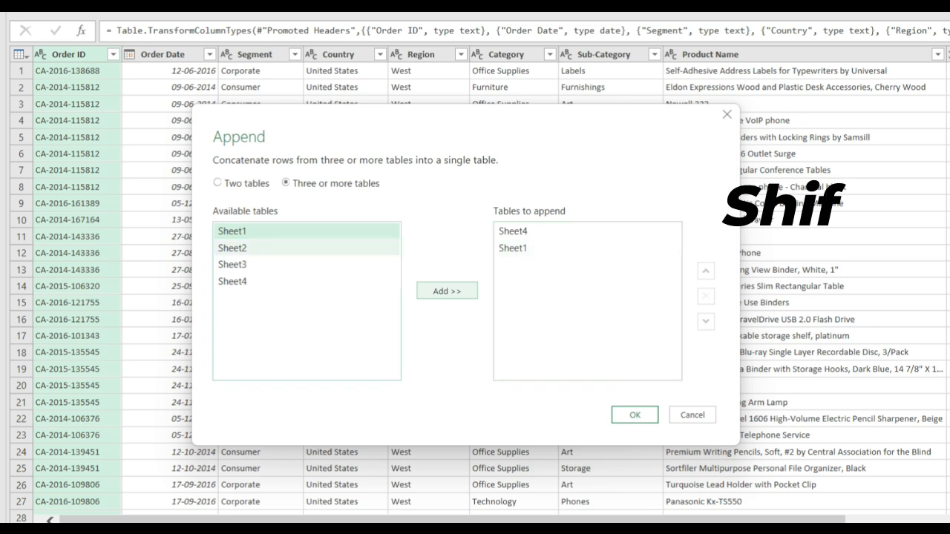
click(233, 248)
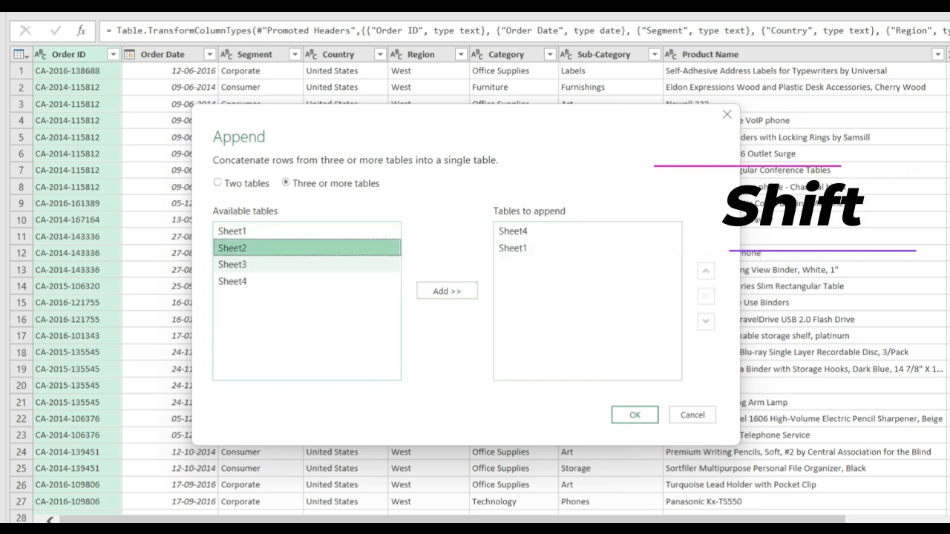
shift+click(233, 265)
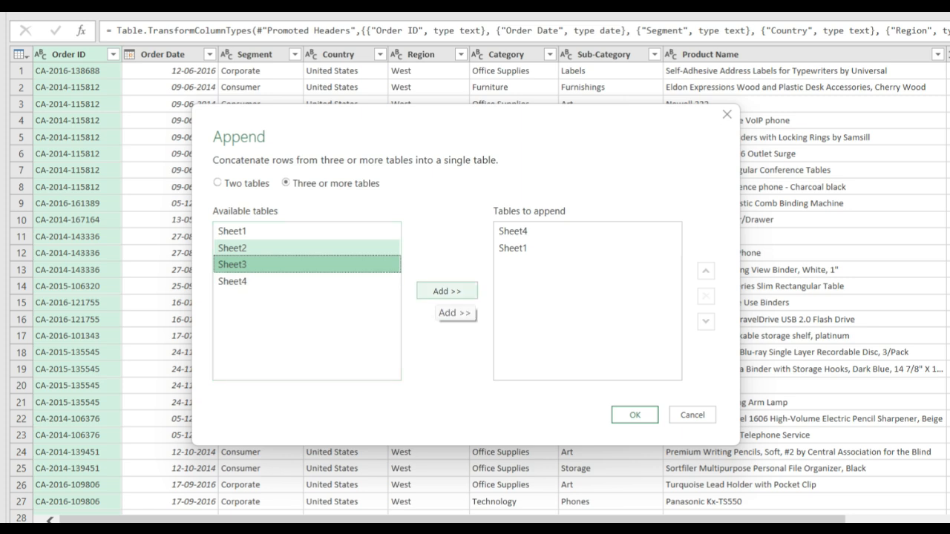
click(447, 291)
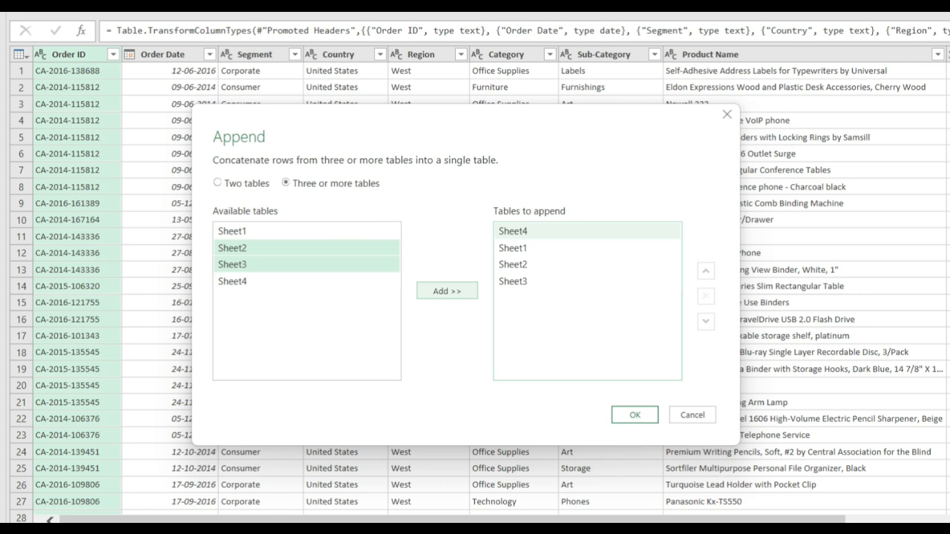
- Reorder the tables to append so Sheet4 comes last, after Sheet3, and create the appended query
click(564, 231)
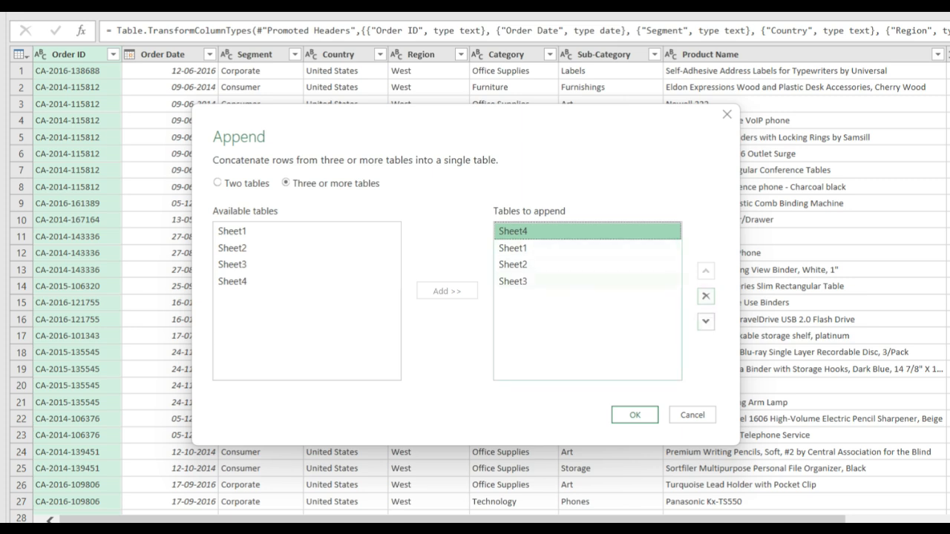
click(706, 321)
click(706, 320)
click(706, 321)
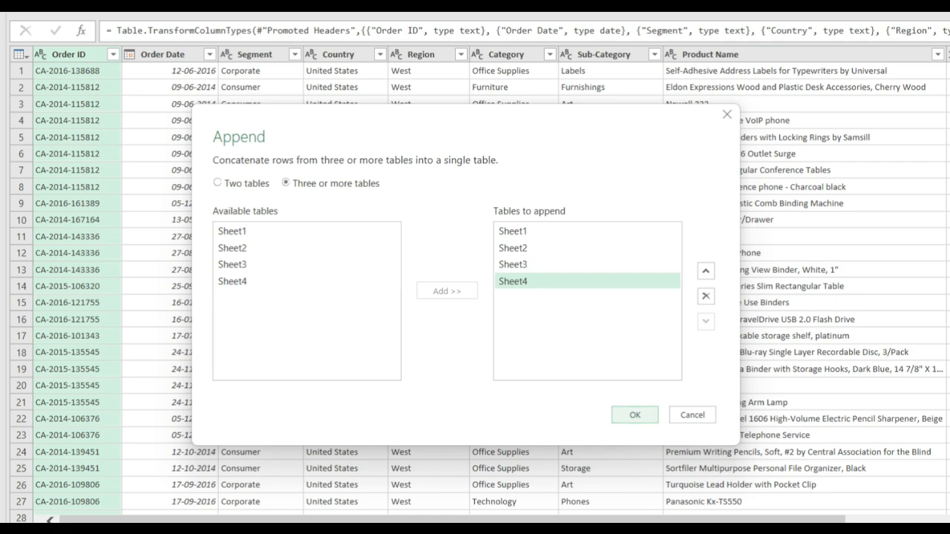
click(635, 415)
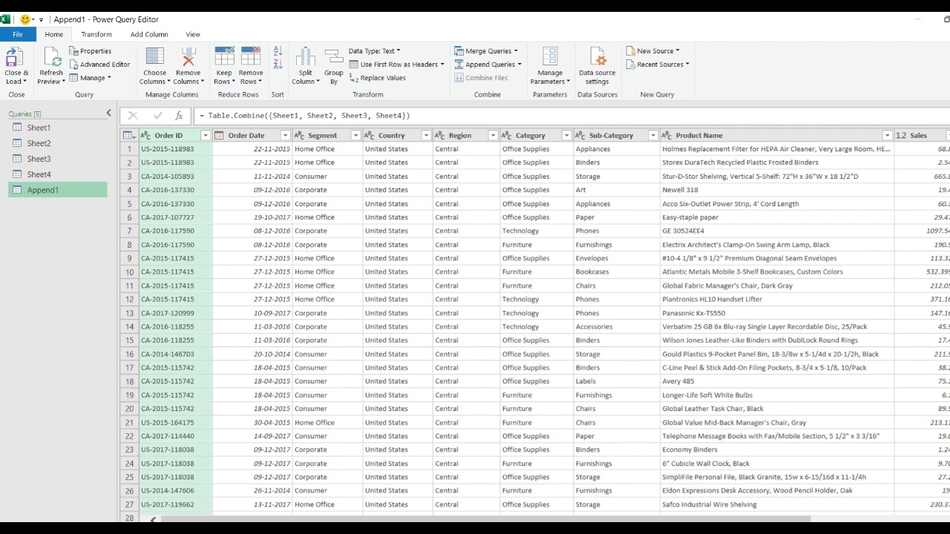
- Rename the appended query as Combined
key(F2)
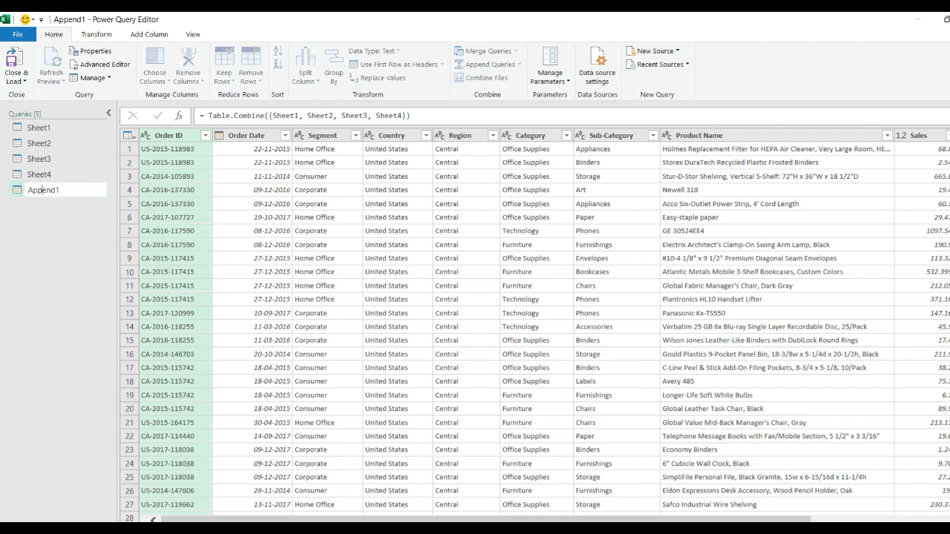
key(ctrl+a)
key(BackSpace)
text(Combined)
key(Return)
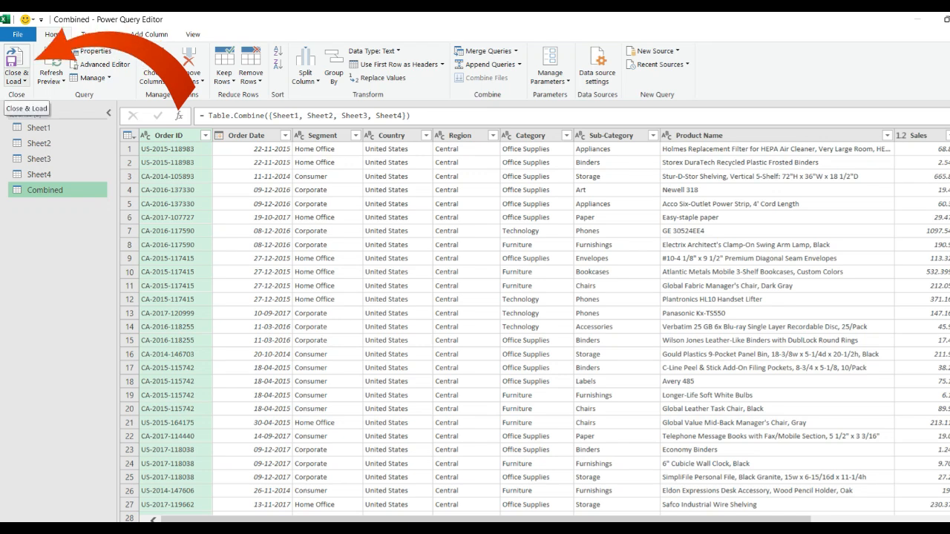
- Close the query editor and load the data to a PivotTable Report on a new worksheet
click(14, 81)
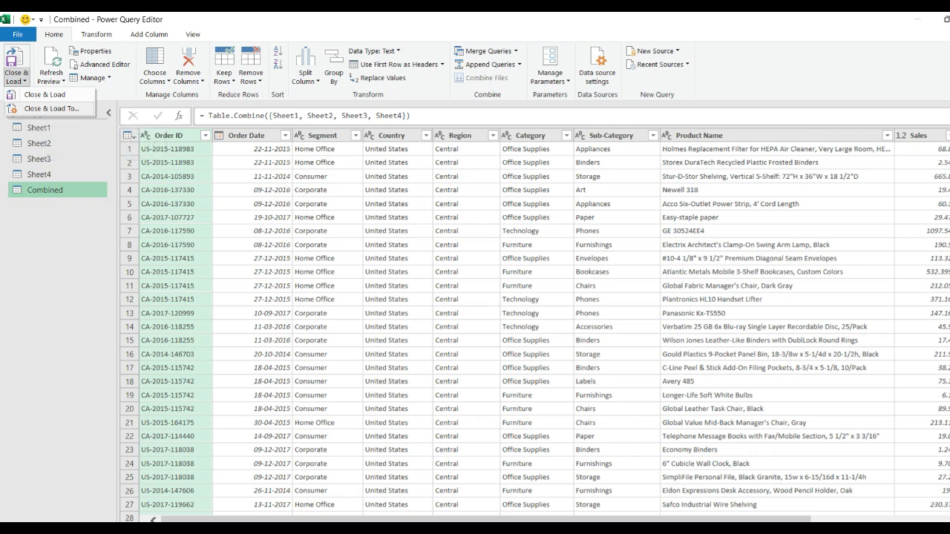
click(51, 108)
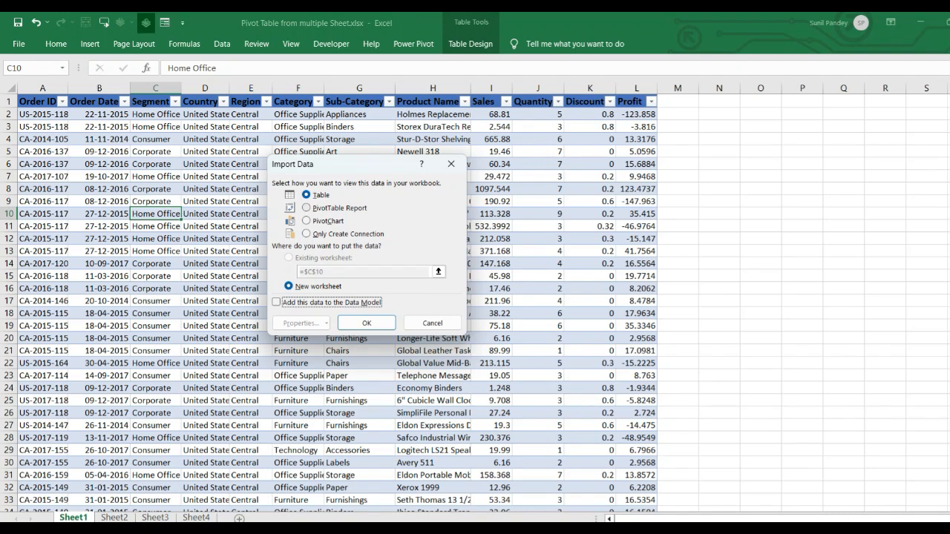
click(307, 208)
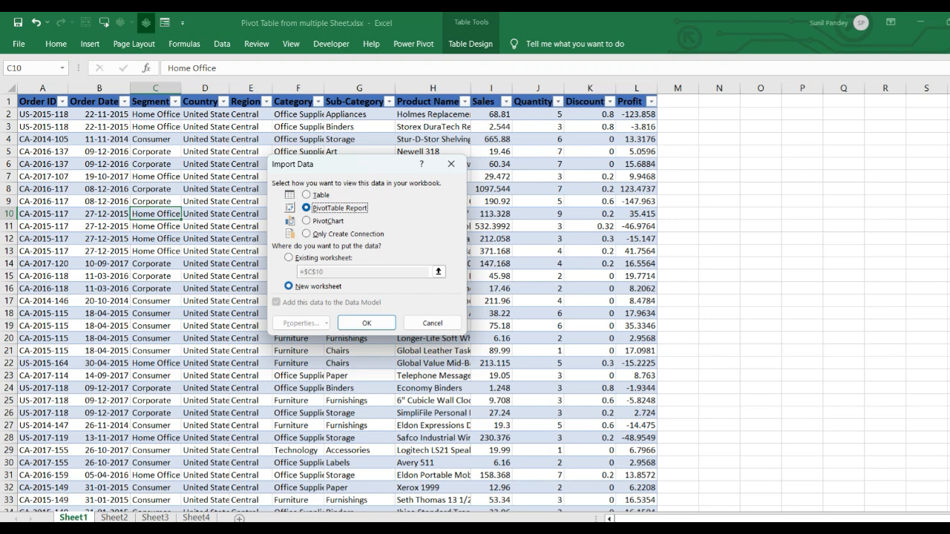
key(Return)
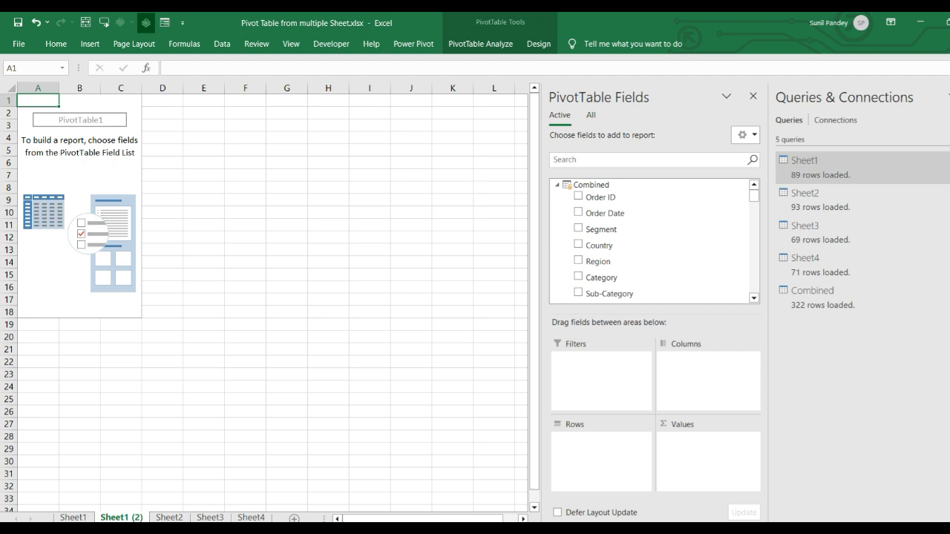
- Collapse the Sheet1, Sheet2, Sheet3 and Sheet4 tables in the pivot field list, leaving only Combined expanded
scroll(653, 269, down, 7)
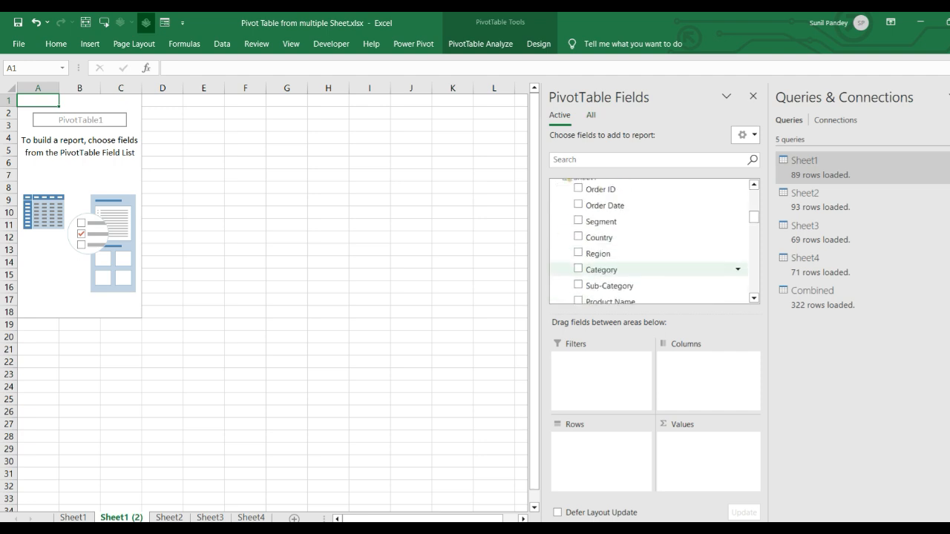
scroll(653, 241, up, 7)
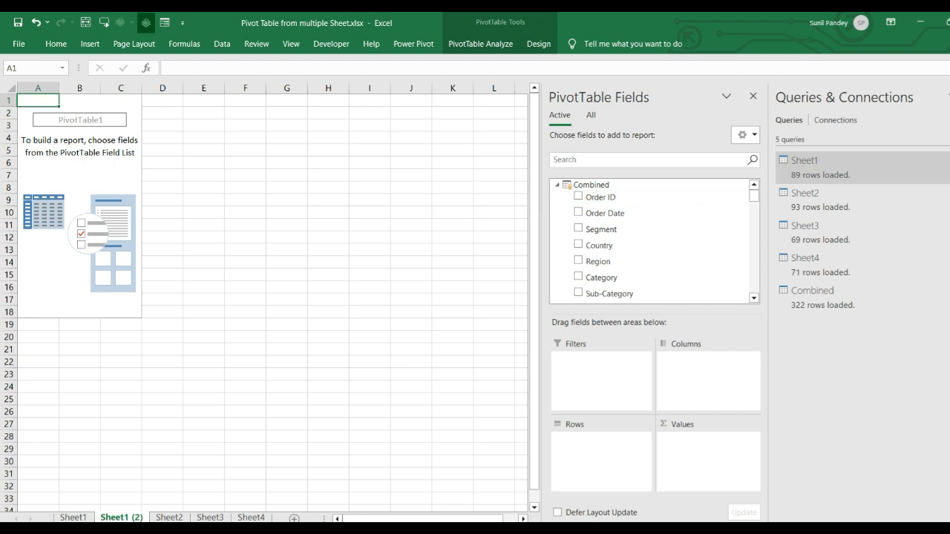
click(558, 184)
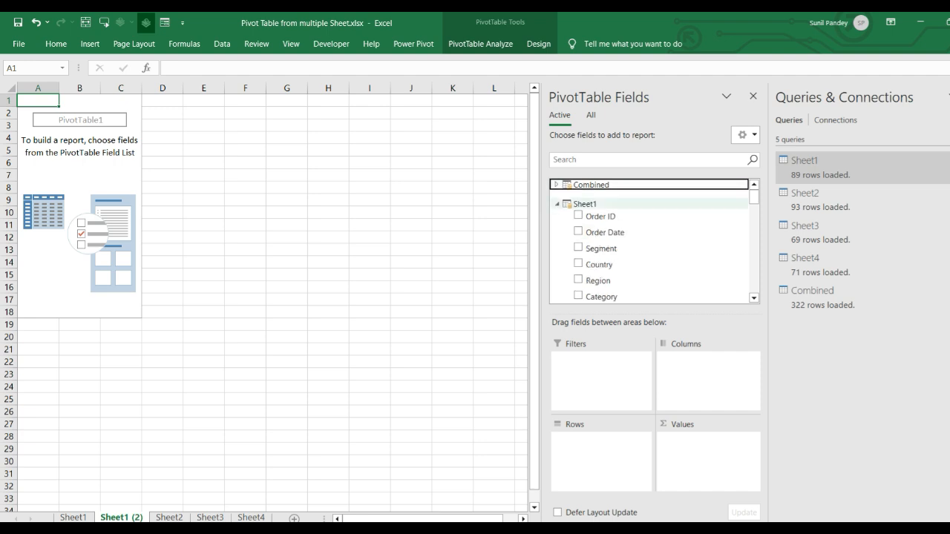
click(558, 204)
click(558, 223)
click(558, 243)
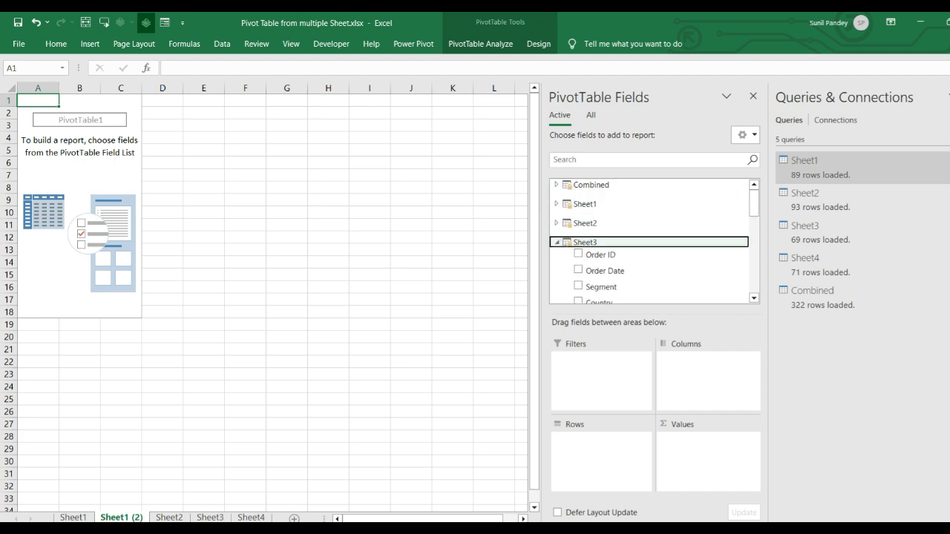
click(558, 261)
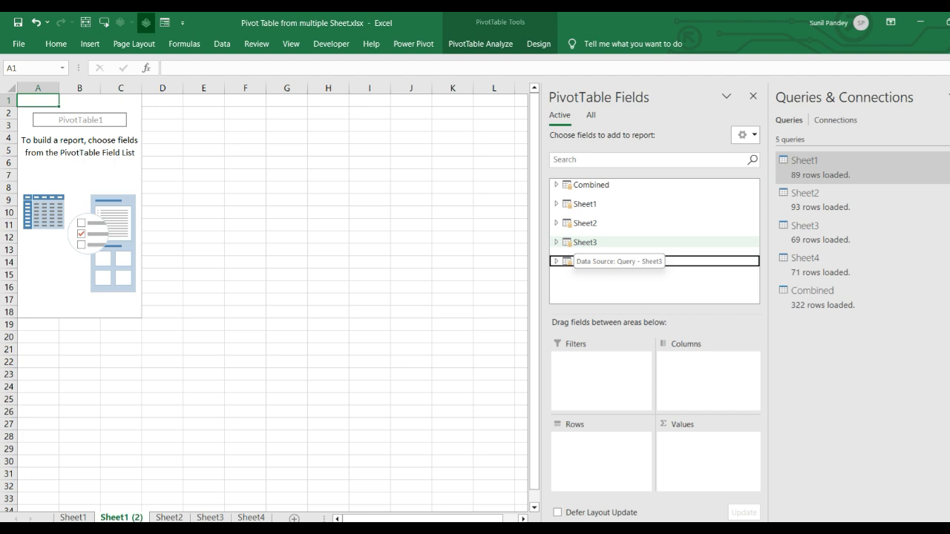
click(556, 185)
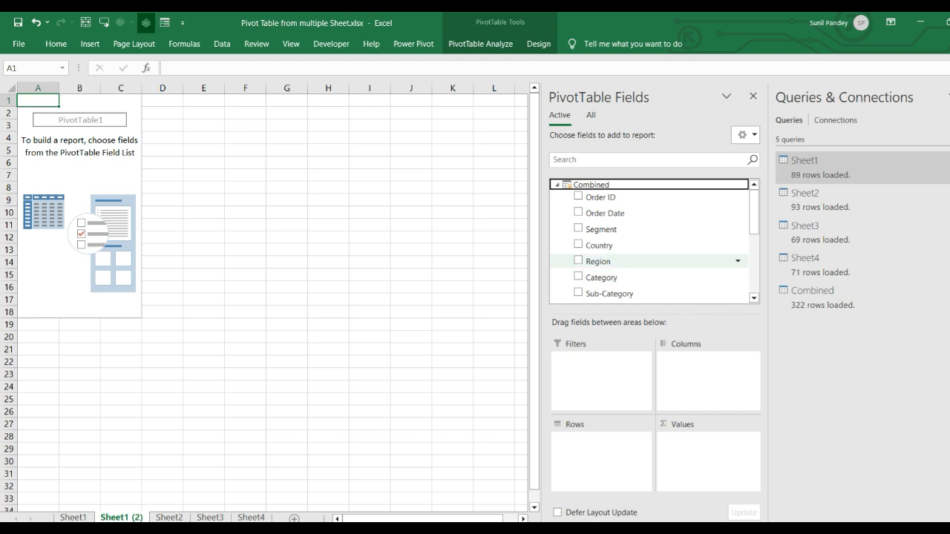
- Build the pivot table from Combined with Region, Category and Sub-Category as rows and Sales as values
click(578, 261)
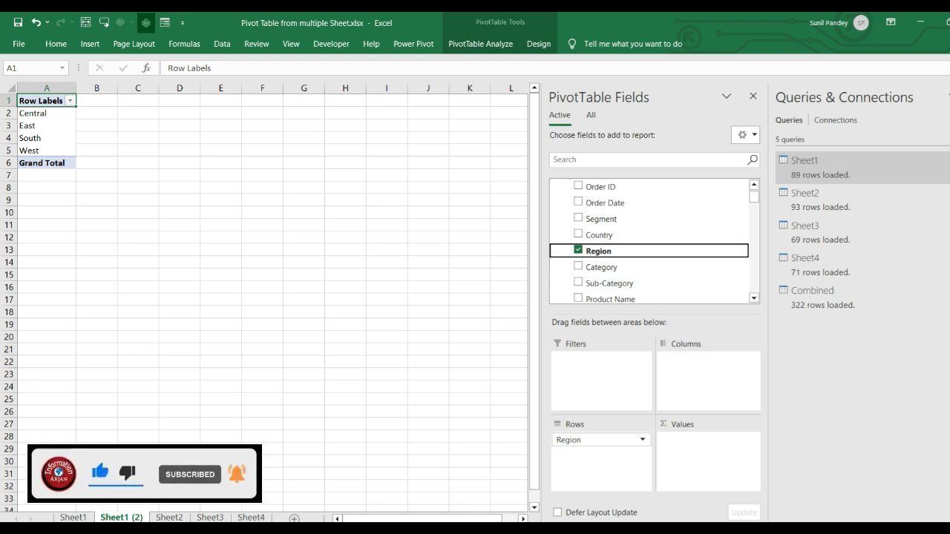
scroll(602, 235, down, 1)
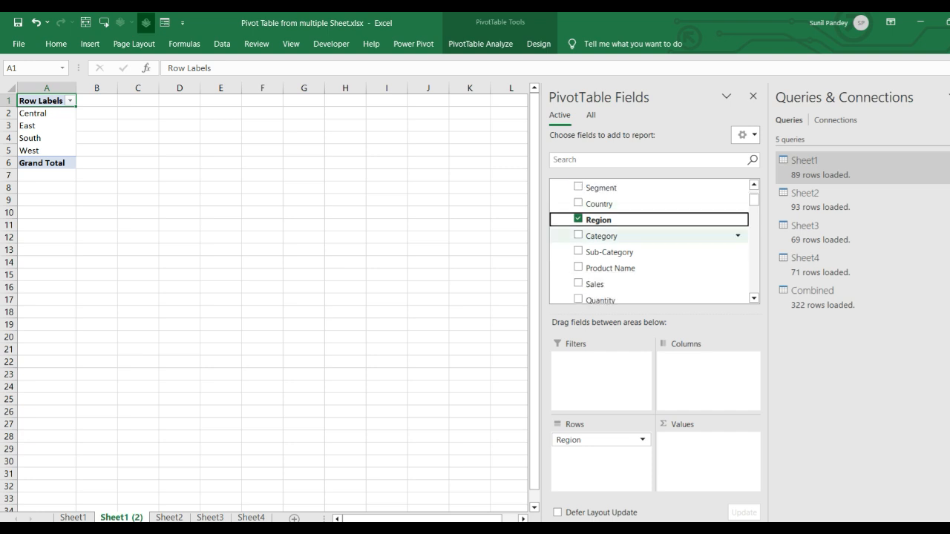
drag(595, 285, 708, 456)
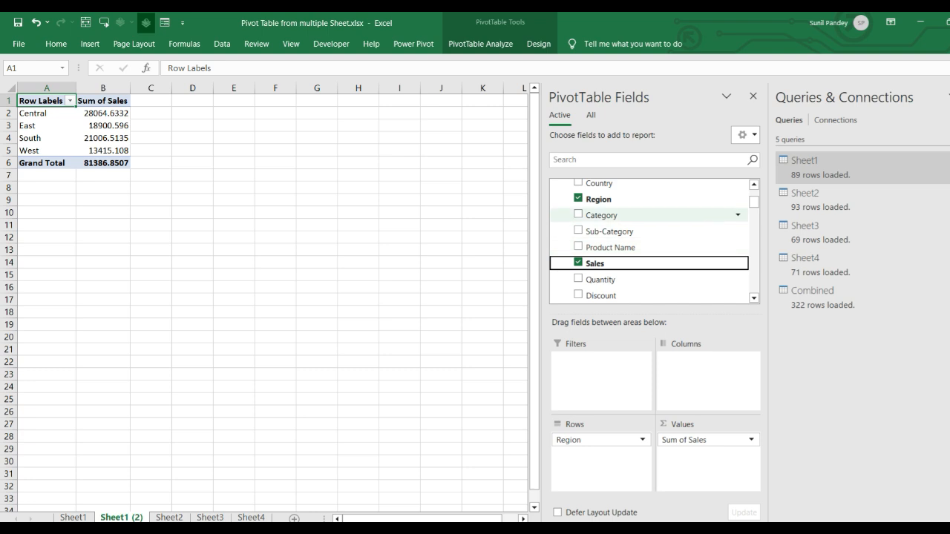
drag(602, 216, 601, 457)
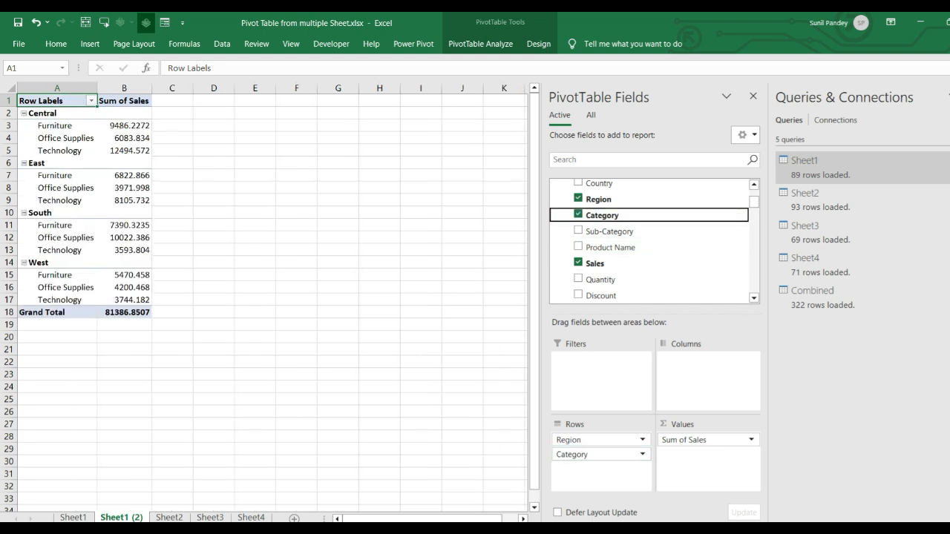
drag(608, 230, 602, 464)
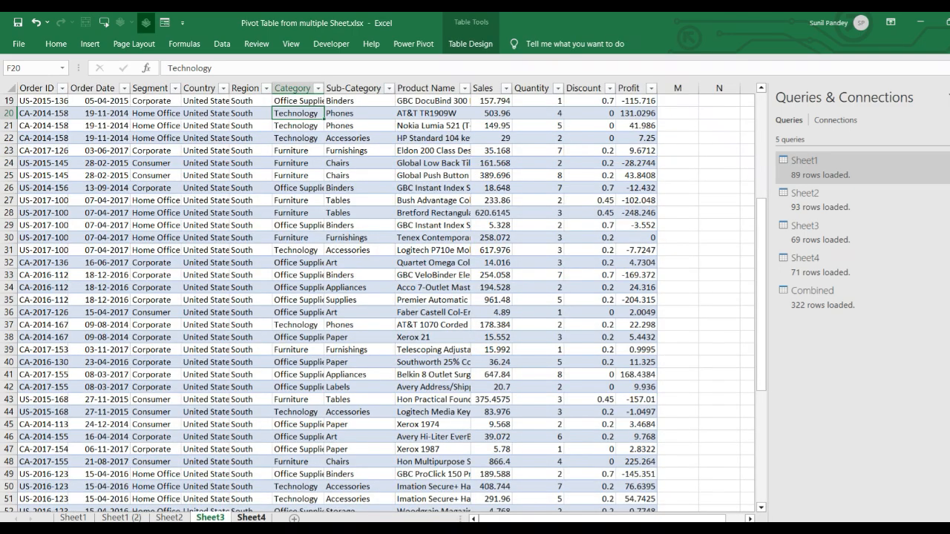
- Check the Sheet4 data down to its last row and rename the pivot table's worksheet as Report
key(ctrl+Page_Down)
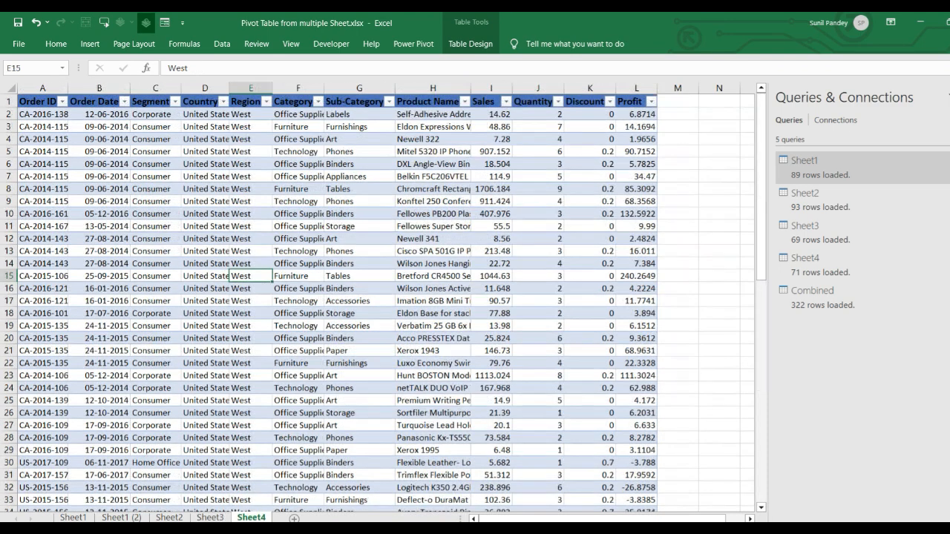
scroll(379, 297, down, 13)
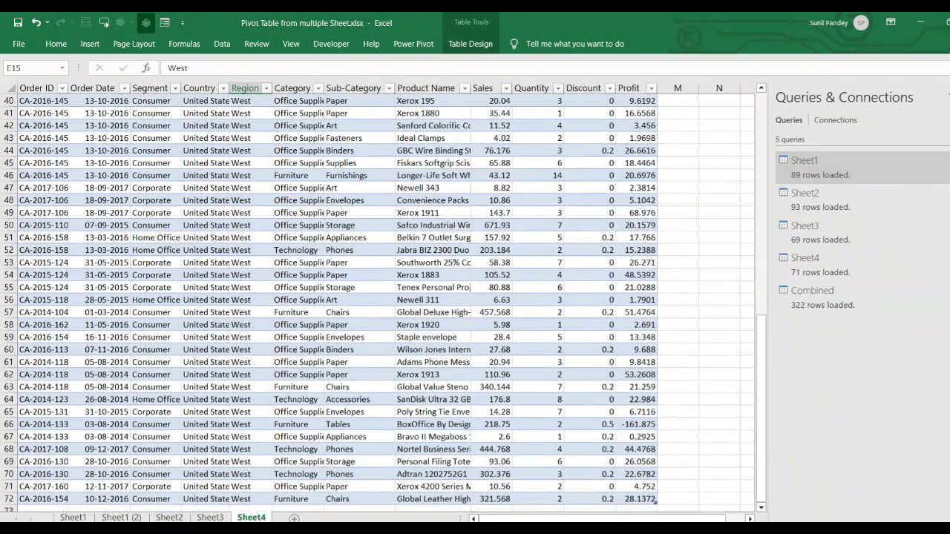
click(109, 510)
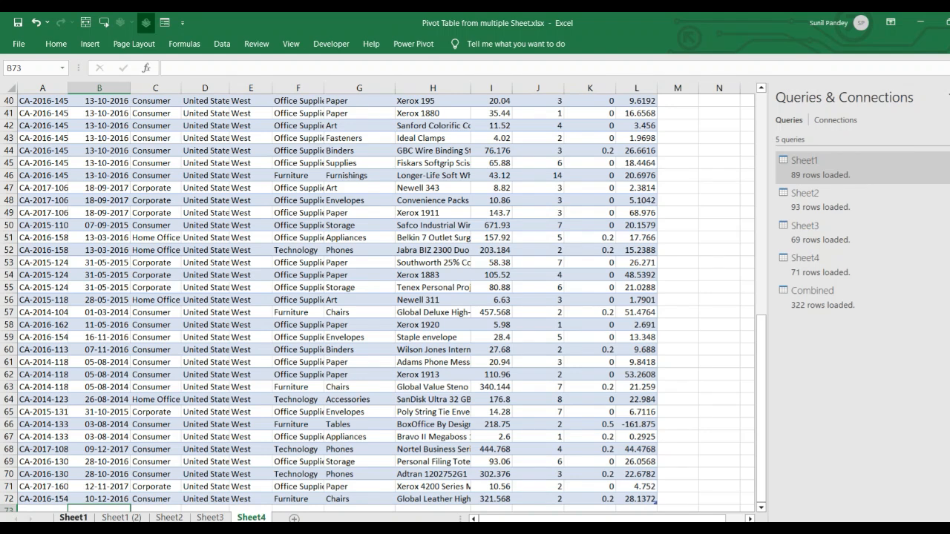
click(121, 517)
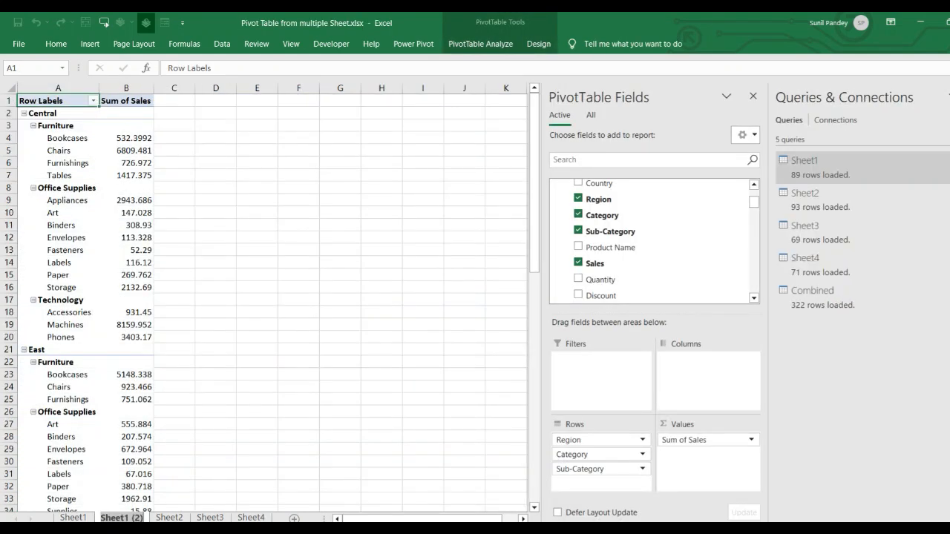
text(Report)
click(126, 337)
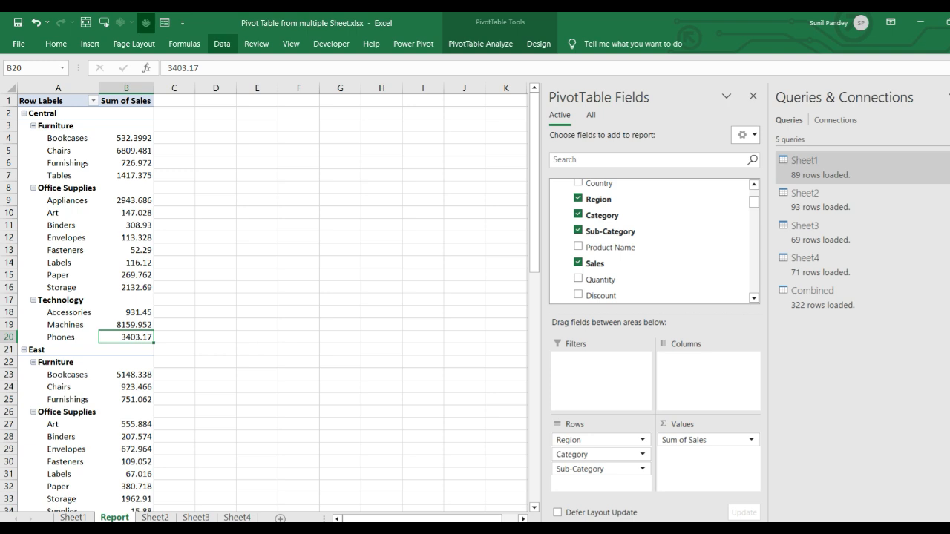
- Refresh all queries and the pivot table in the workbook
click(222, 44)
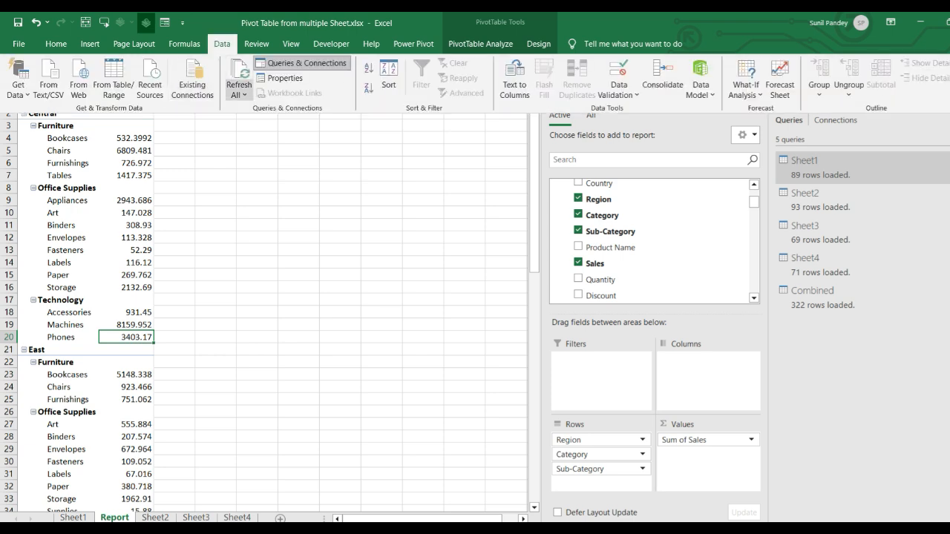
click(239, 92)
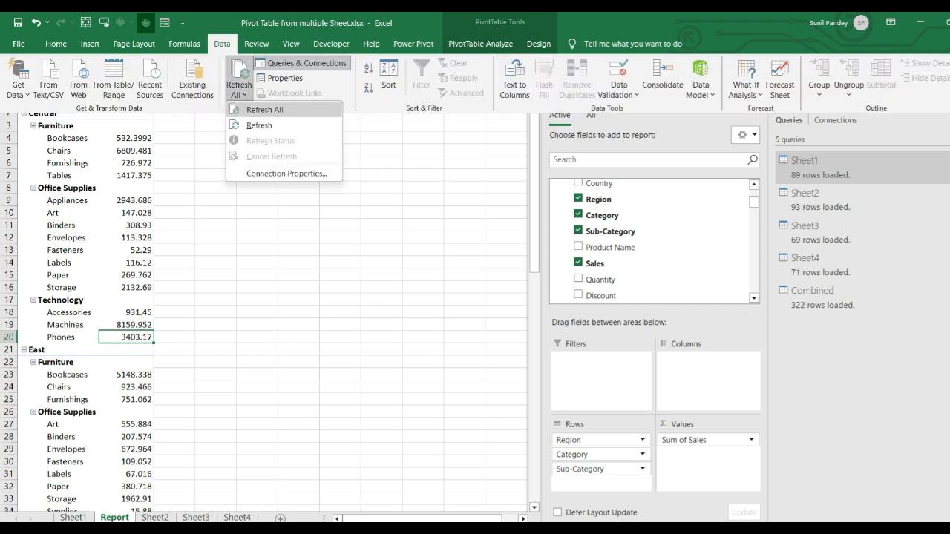
click(264, 110)
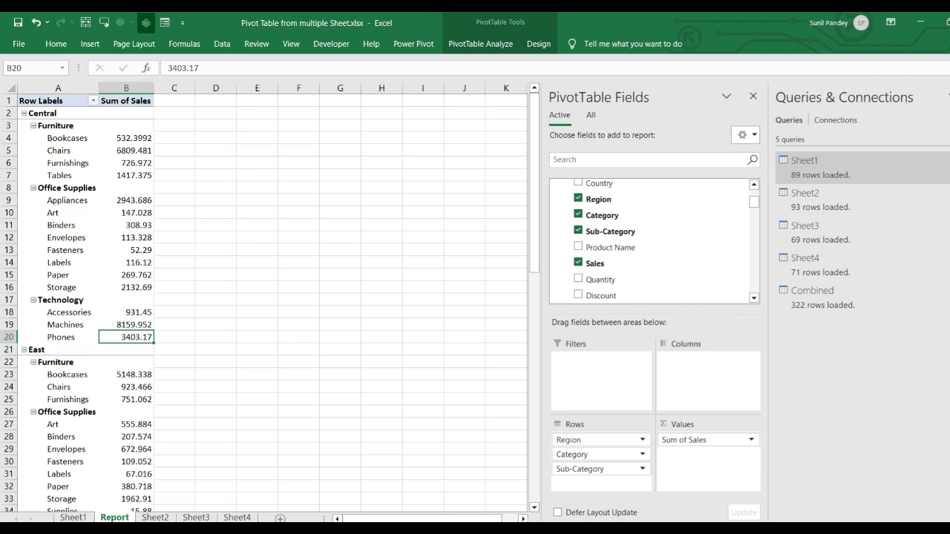